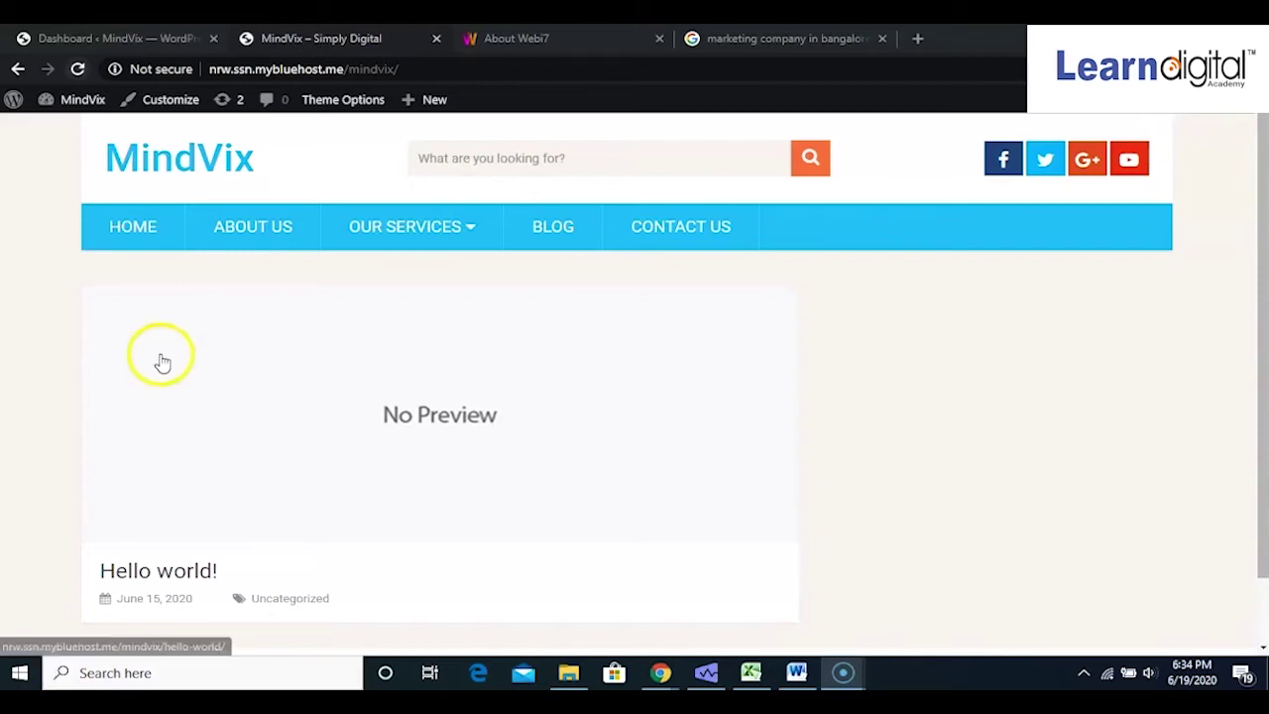
Open ABOUT US from the live MindVix site's blue navigation menu
{"action": "left_click", "coordinate": [256, 242]}
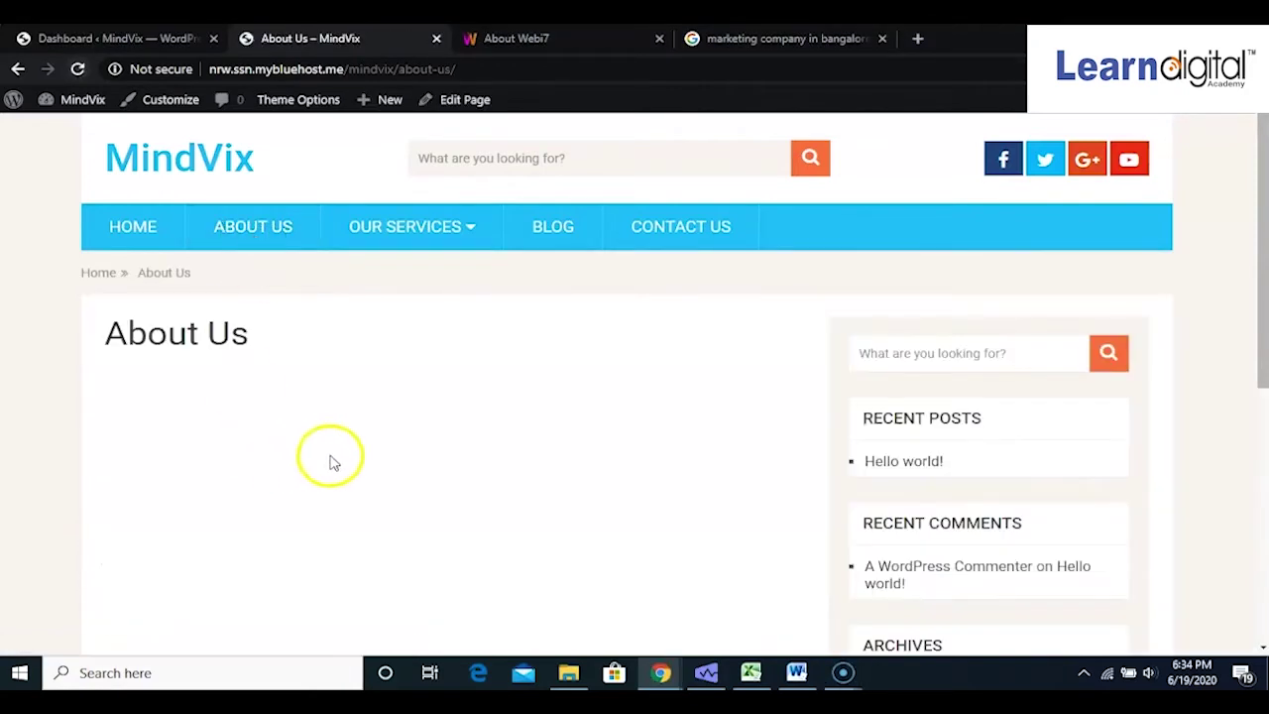
Scroll through the empty live About Us page, then return to the 'Dashboard < MindVix' tab
{"action": "scroll", "coordinate": [396, 489], "scroll_direction": "down", "scroll_amount": 1}
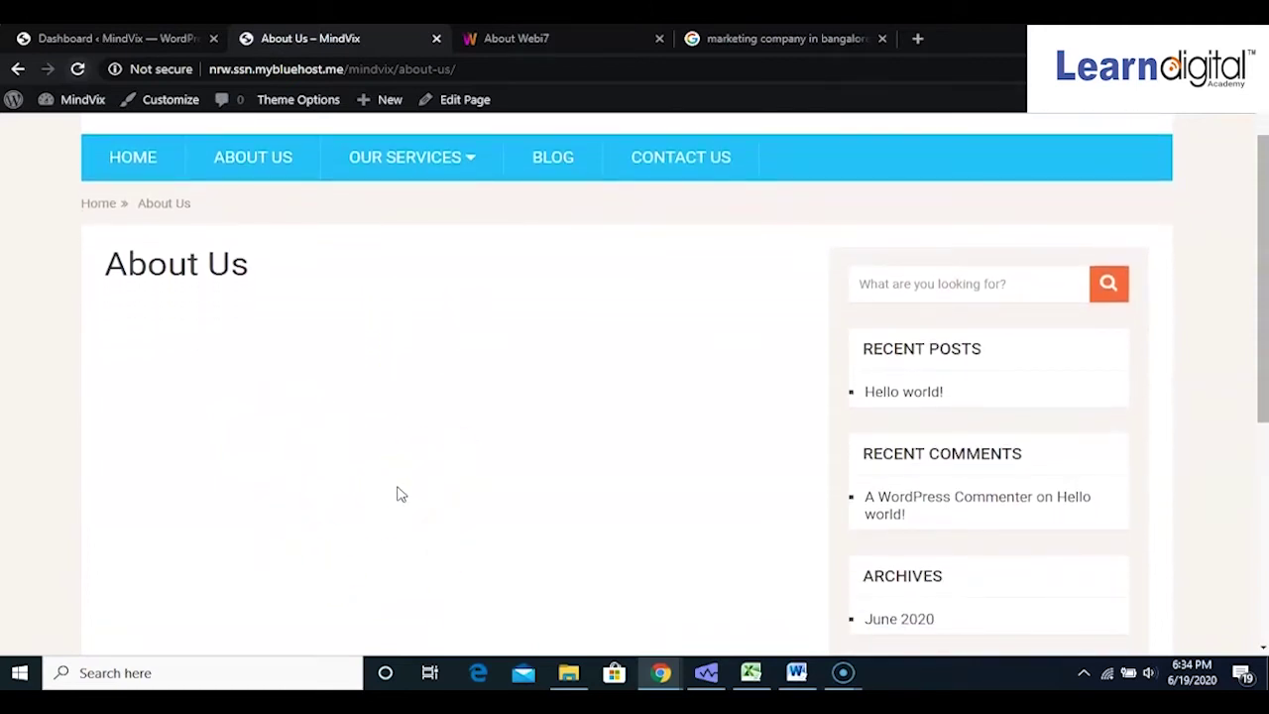
{"action": "scroll", "coordinate": [396, 493], "scroll_direction": "down", "scroll_amount": 1}
{"action": "scroll", "coordinate": [396, 492], "scroll_direction": "up", "scroll_amount": 1}
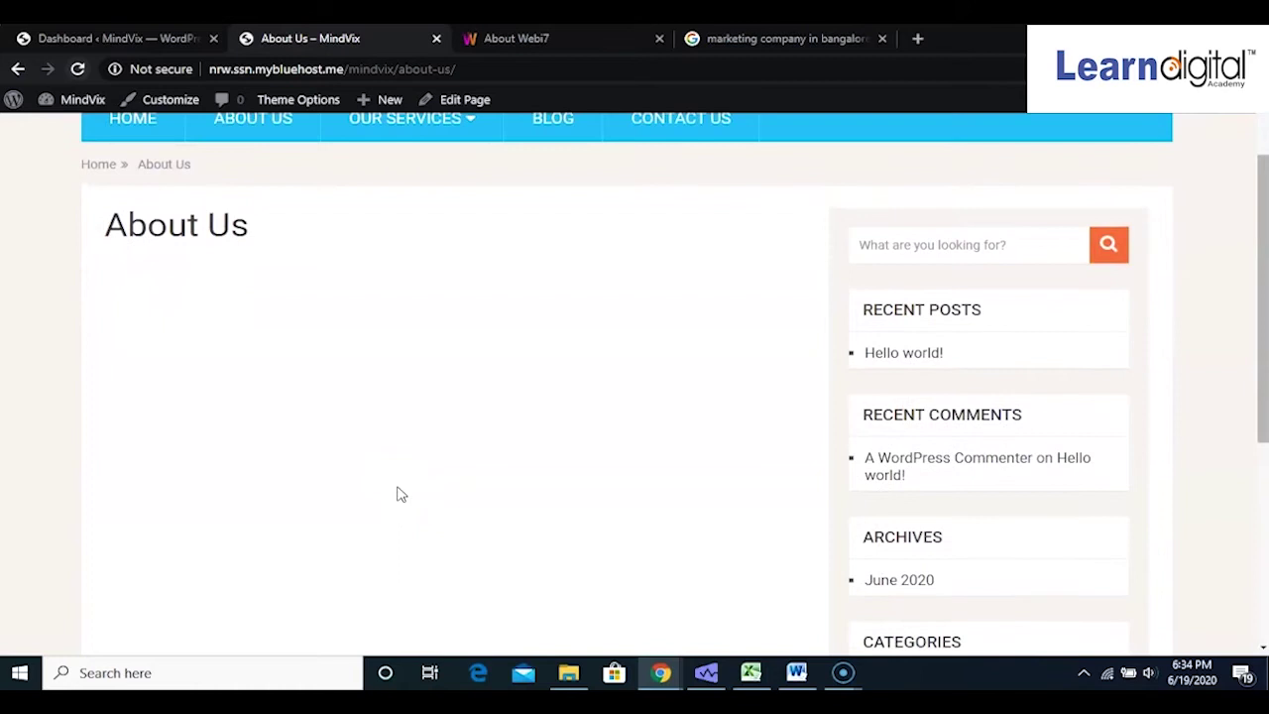
{"action": "left_click", "coordinate": [640, 349]}
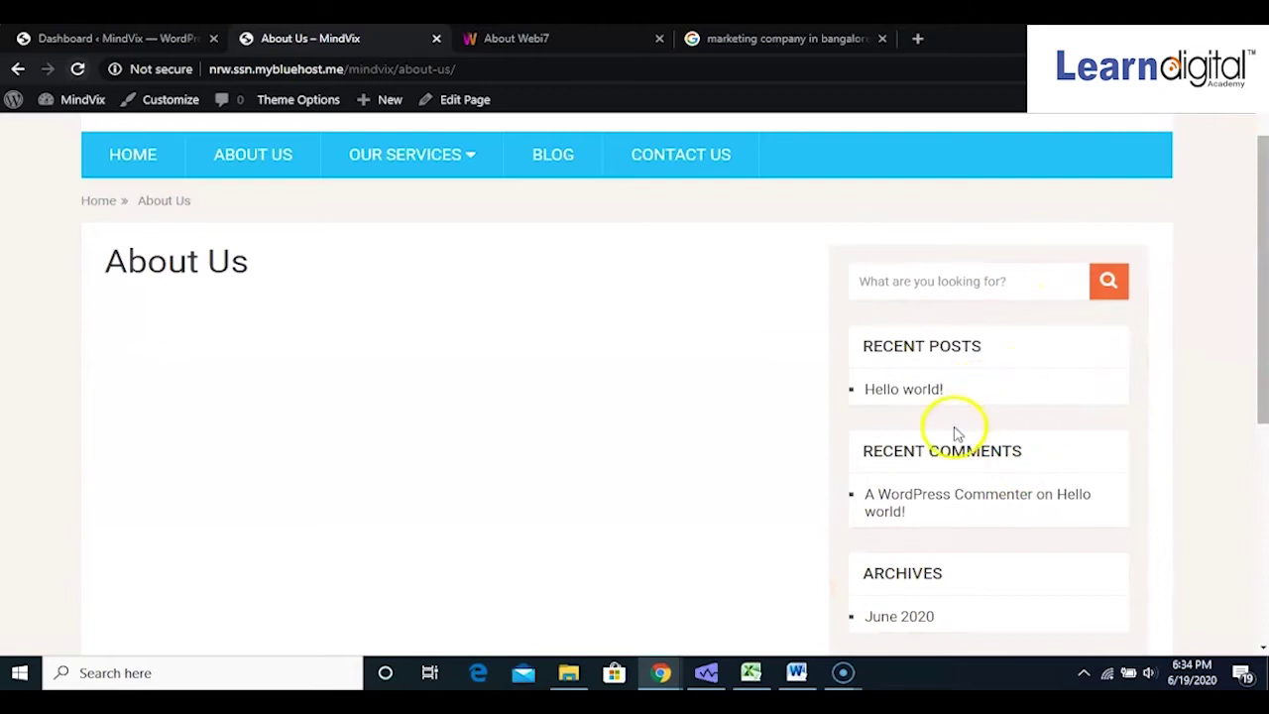
{"action": "scroll", "coordinate": [956, 433], "scroll_direction": "down", "scroll_amount": 1}
{"action": "scroll", "coordinate": [957, 433], "scroll_direction": "down", "scroll_amount": 1}
{"action": "scroll", "coordinate": [991, 555], "scroll_direction": "down", "scroll_amount": 2}
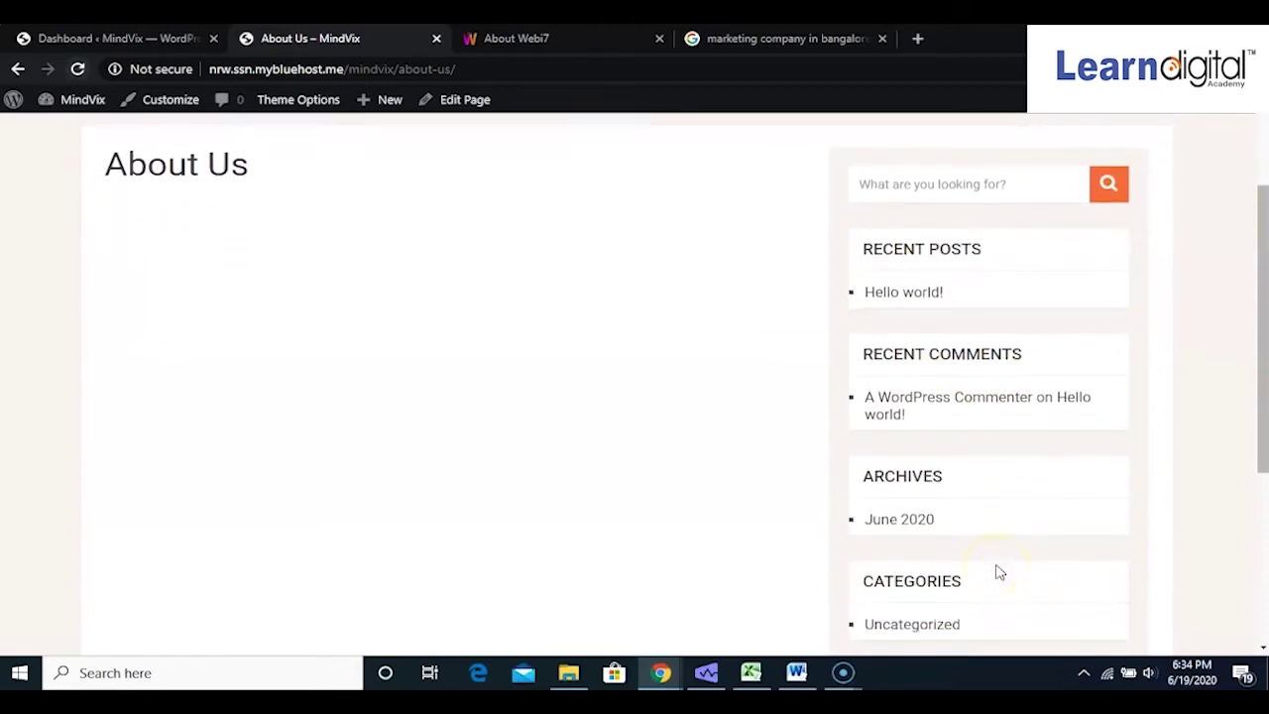
{"action": "scroll", "coordinate": [997, 569], "scroll_direction": "up", "scroll_amount": 1}
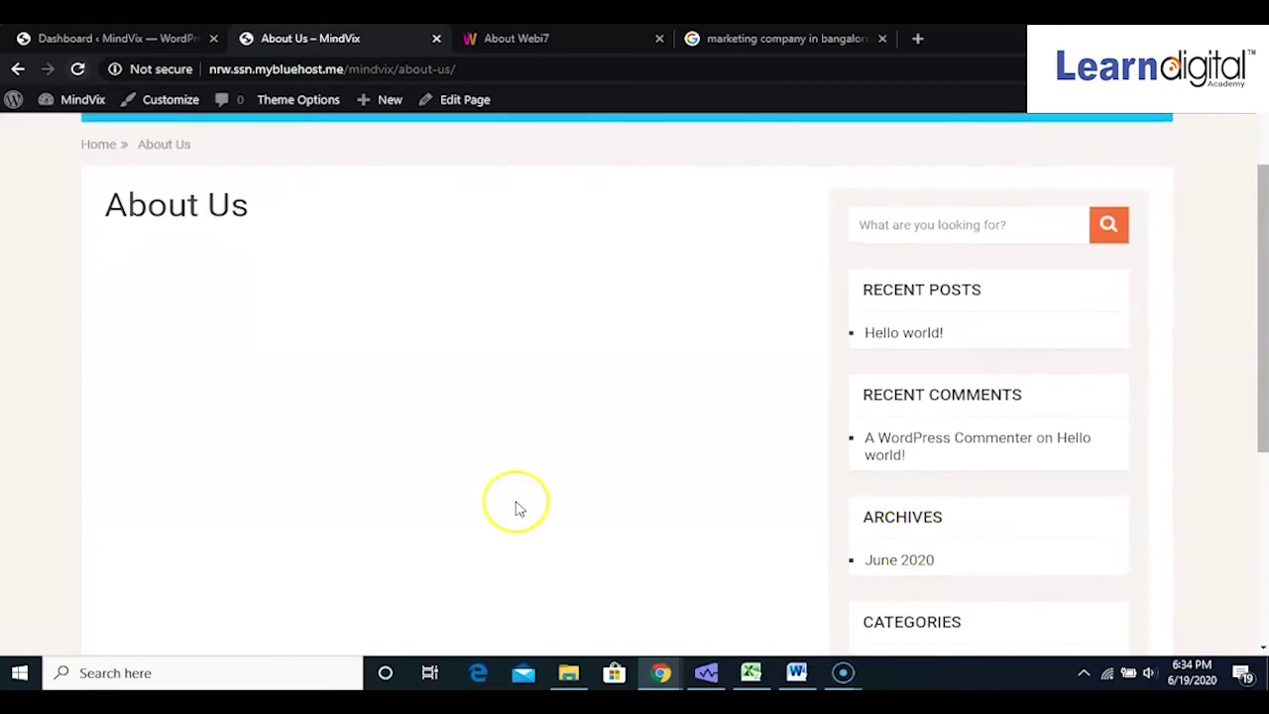
{"action": "scroll", "coordinate": [515, 509], "scroll_direction": "down", "scroll_amount": 1}
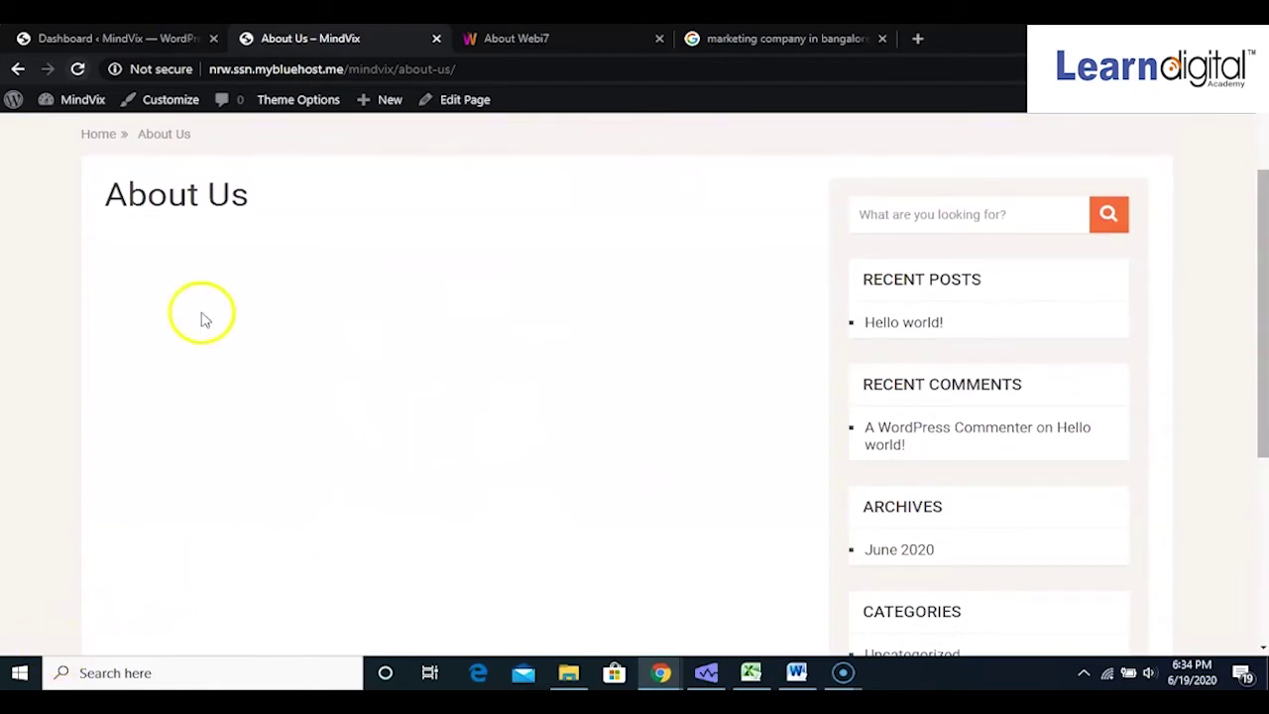
{"action": "left_click", "coordinate": [136, 42]}
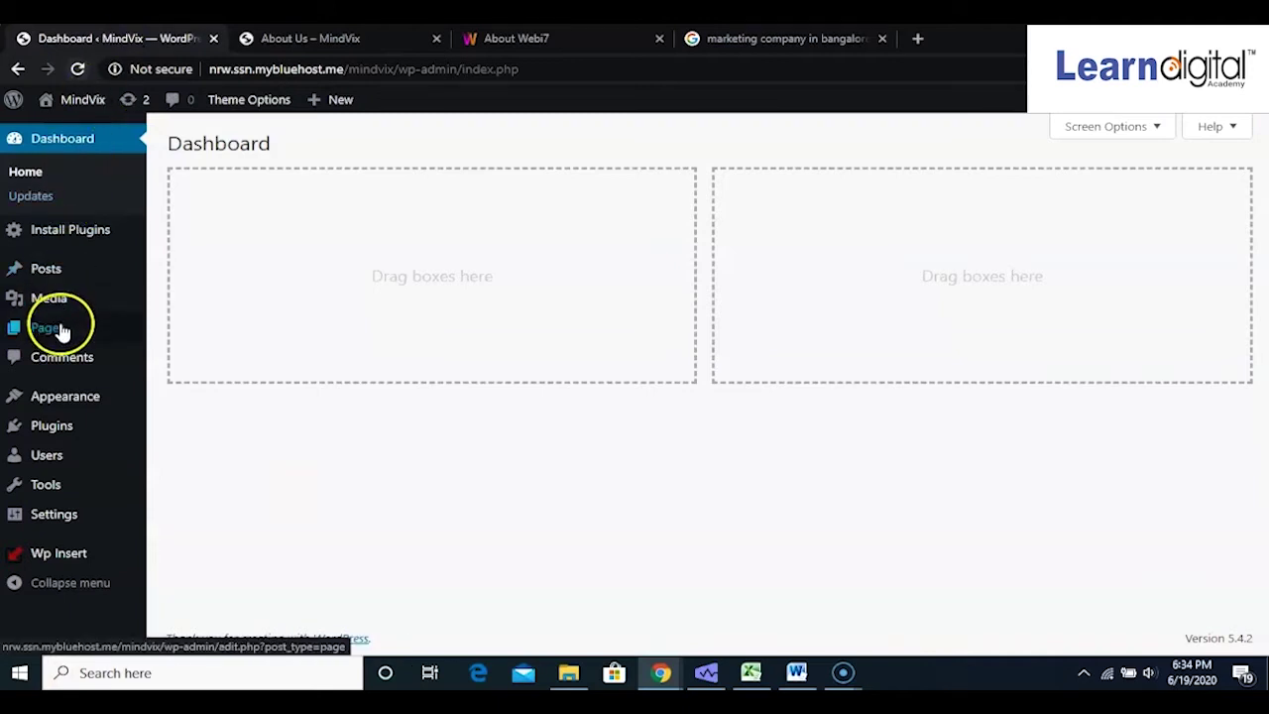
Open the About Us page in the editor from Pages > All Pages
{"action": "mouse_move", "coordinate": [45, 327]}
{"action": "left_click", "coordinate": [186, 334]}
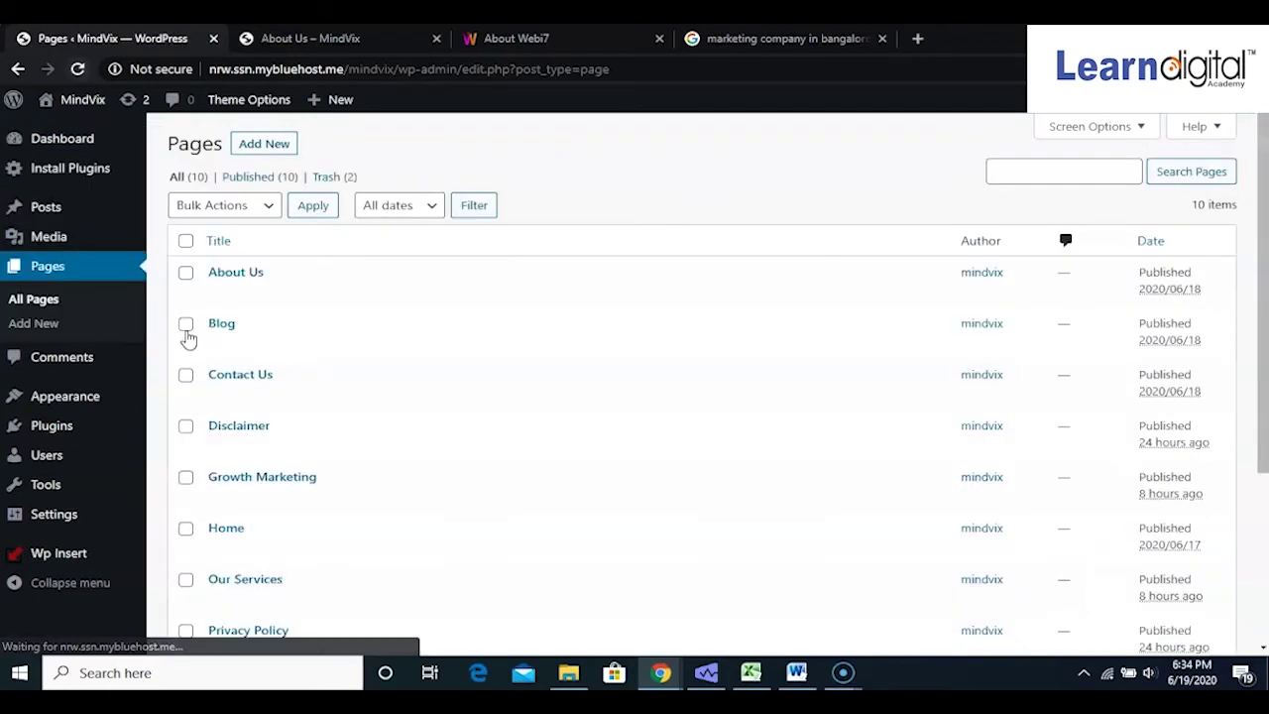
{"action": "left_click", "coordinate": [233, 277]}
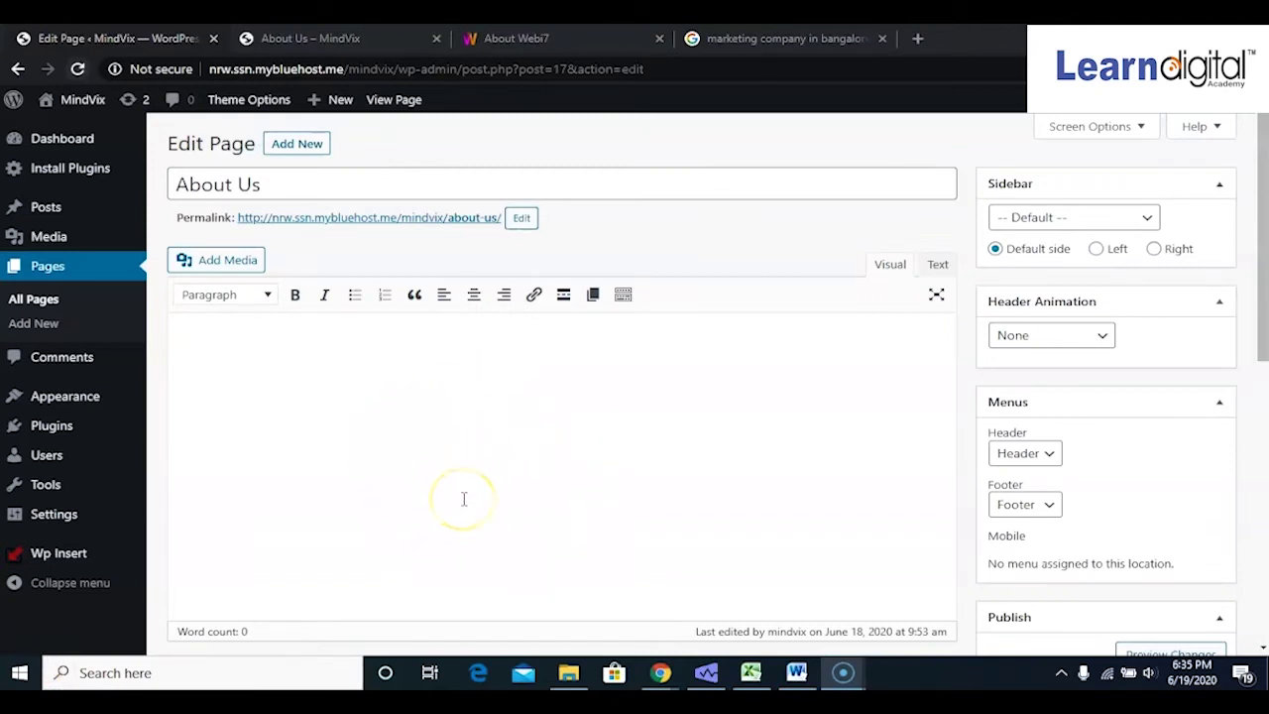
Paste the prepared four-paragraph MindVix About Us text into the empty page body
{"action": "left_click", "coordinate": [299, 376]}
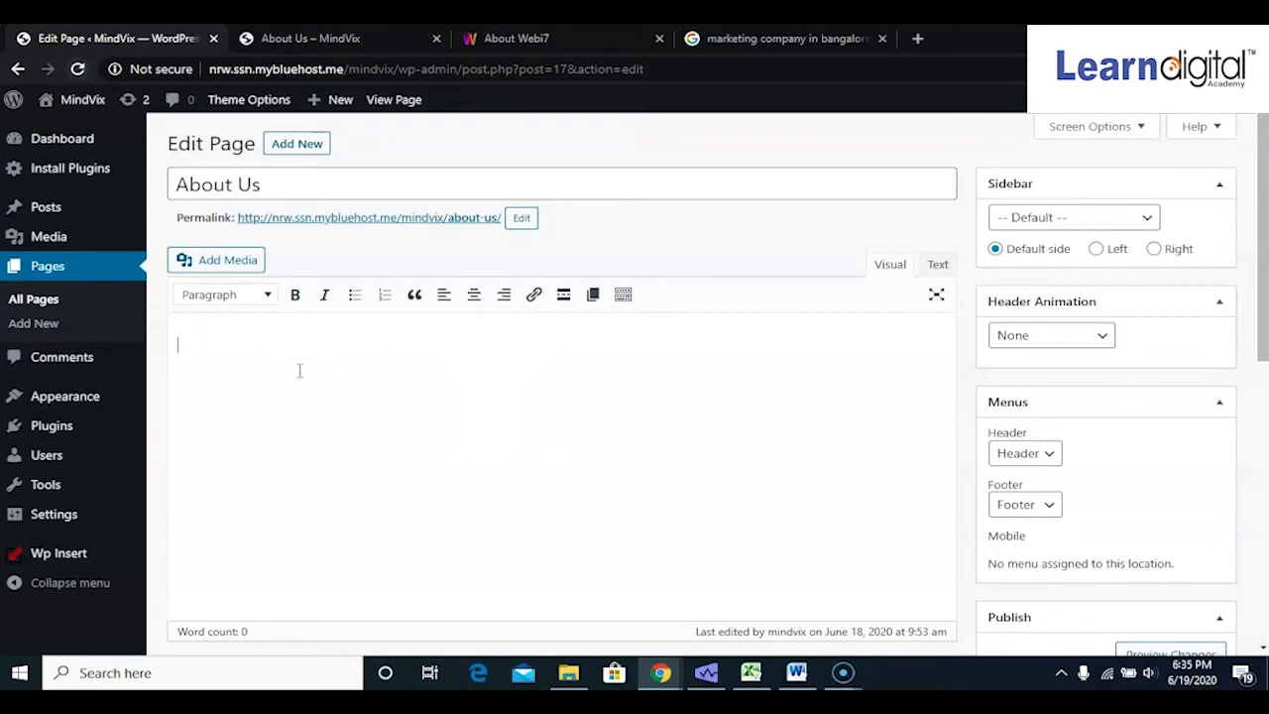
{"action": "key", "text": "ctrl+v"}
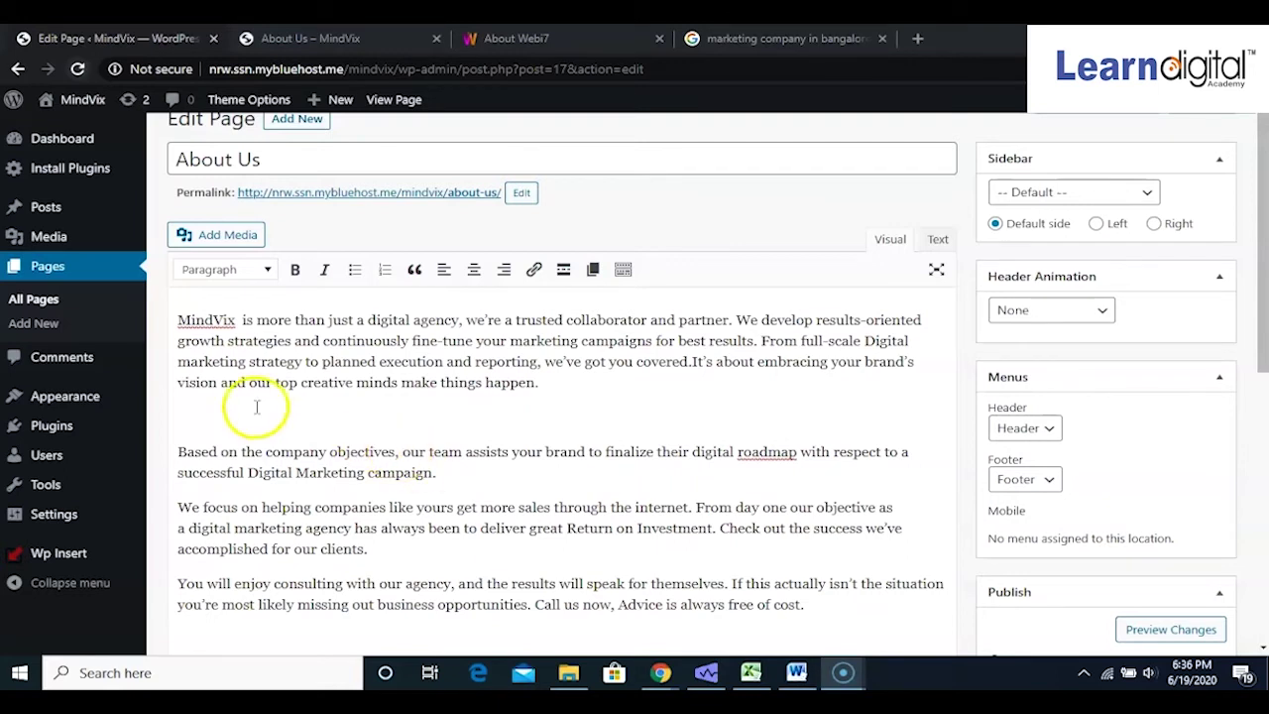
Remove the extra space after MindVix, then bold MindVix and 'Digital Marketing campaign'
{"action": "left_click", "coordinate": [239, 320]}
{"action": "key", "text": "BackSpace"}
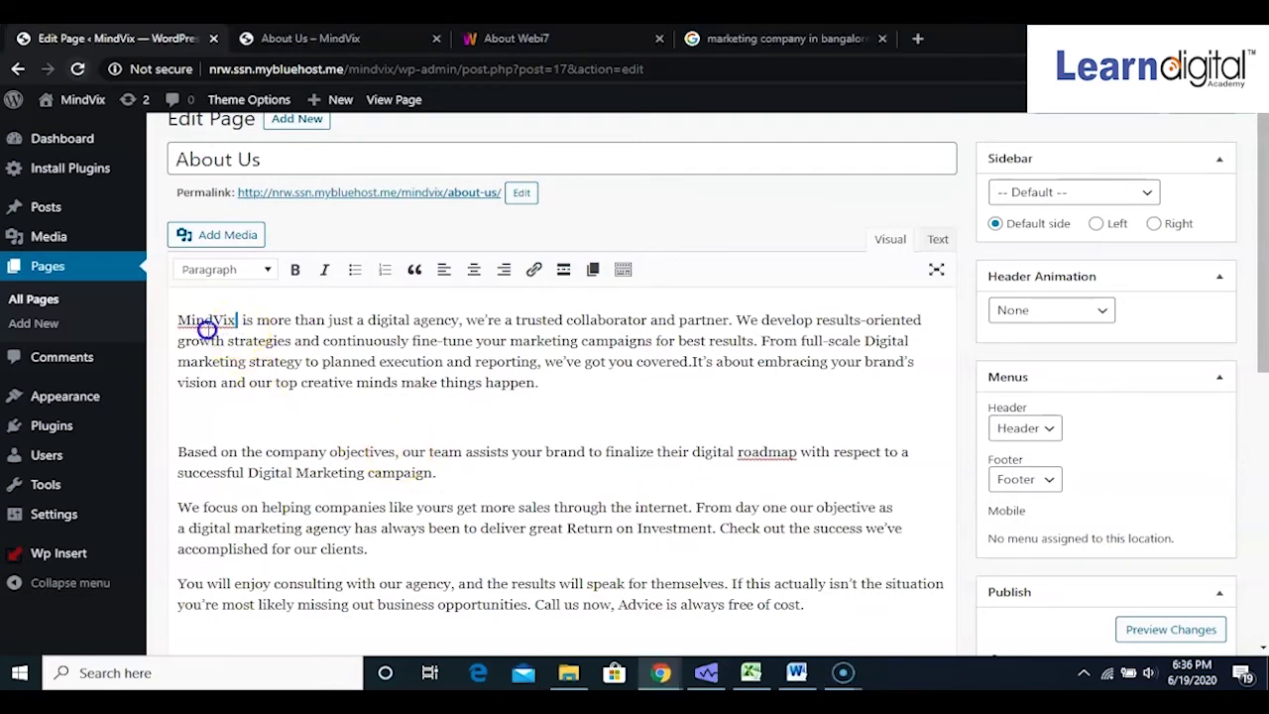
{"action": "left_click_drag", "start_coordinate": [238, 320], "coordinate": [181, 322]}
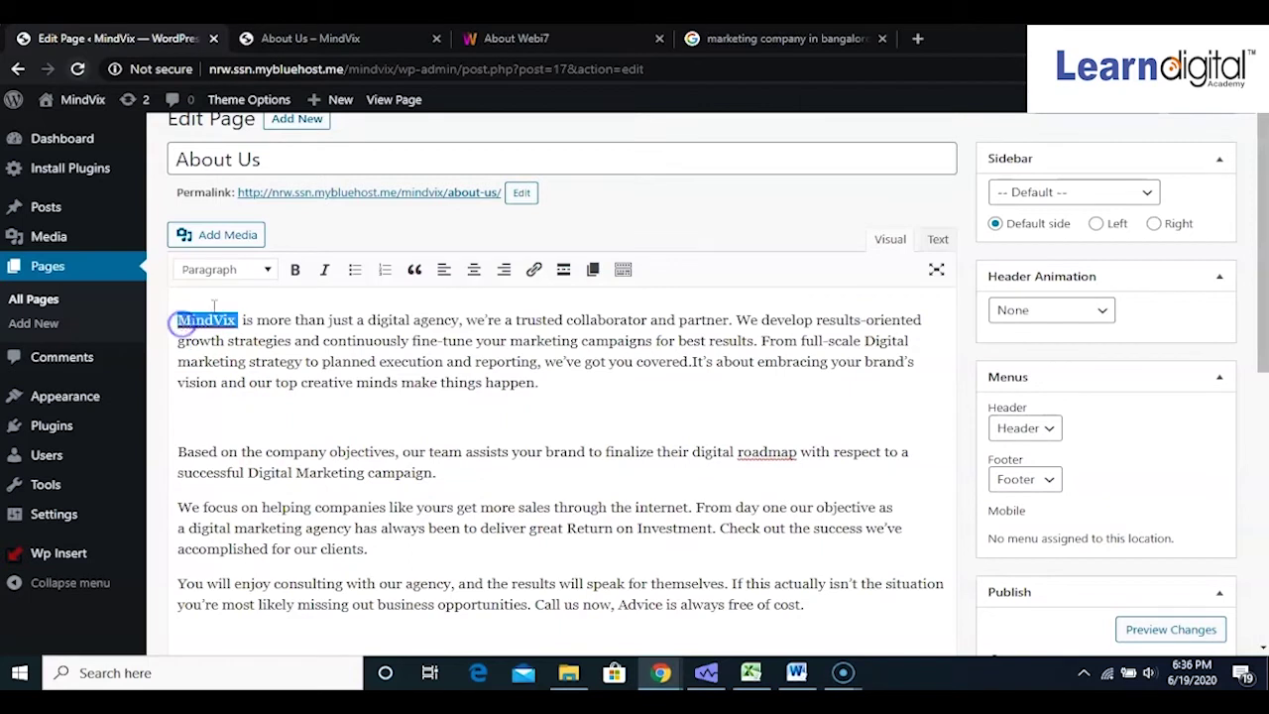
{"action": "left_click", "coordinate": [295, 272]}
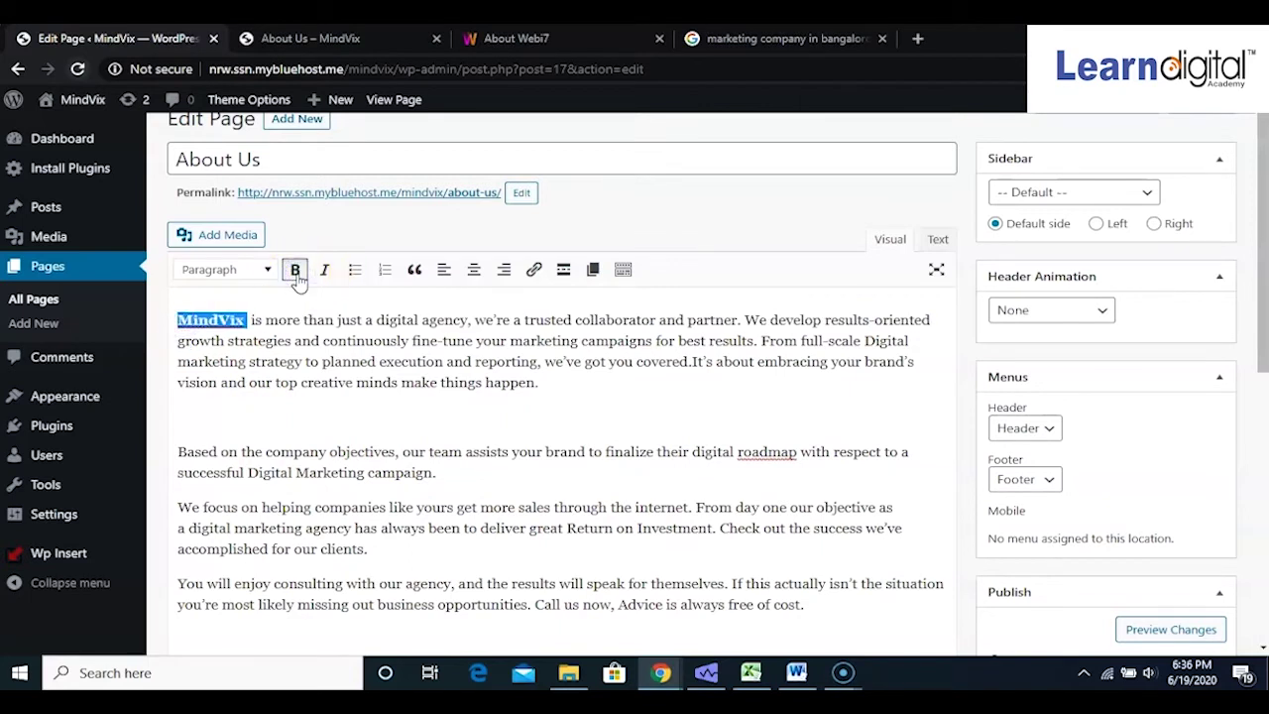
{"action": "left_click", "coordinate": [342, 417]}
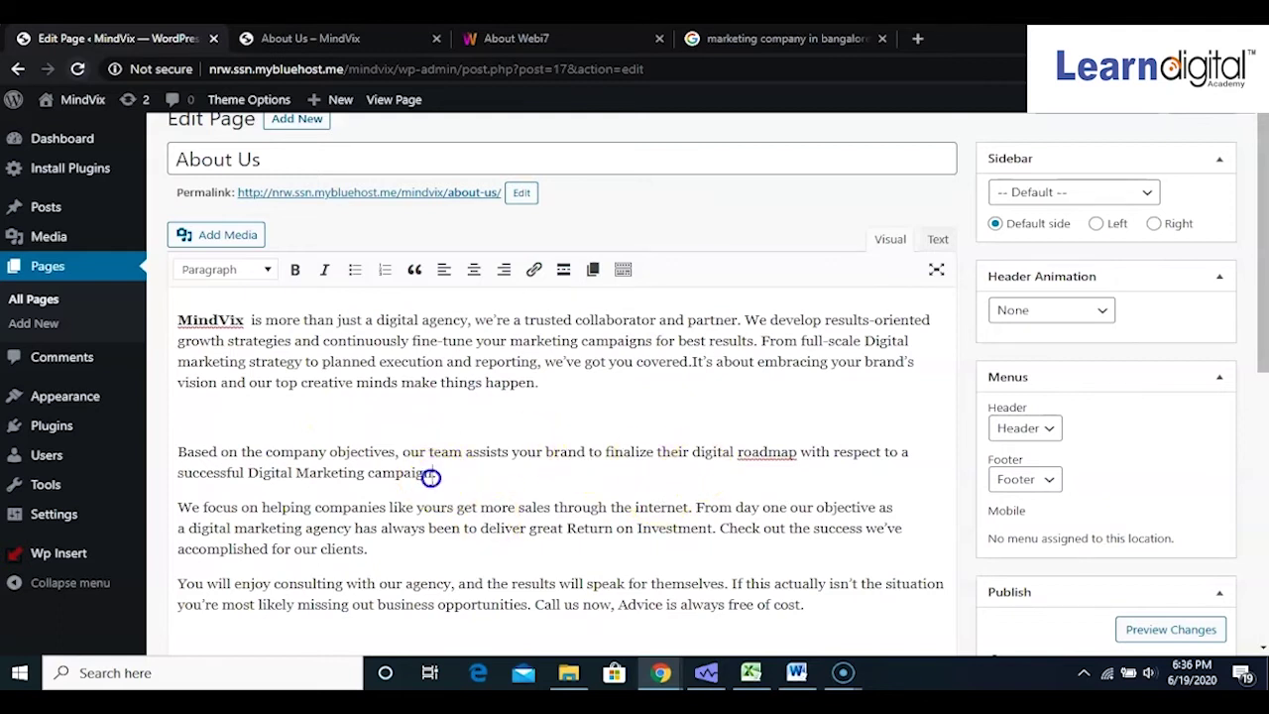
{"action": "left_click_drag", "start_coordinate": [433, 475], "coordinate": [242, 474]}
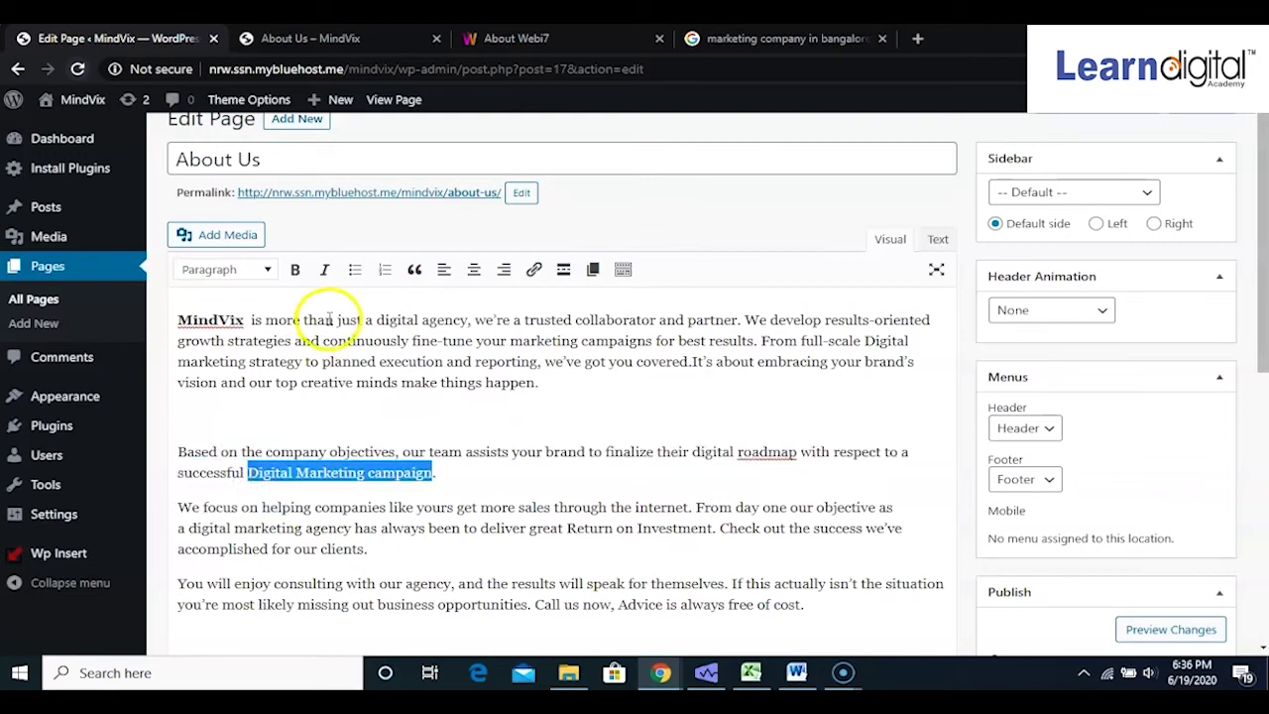
{"action": "left_click", "coordinate": [295, 270]}
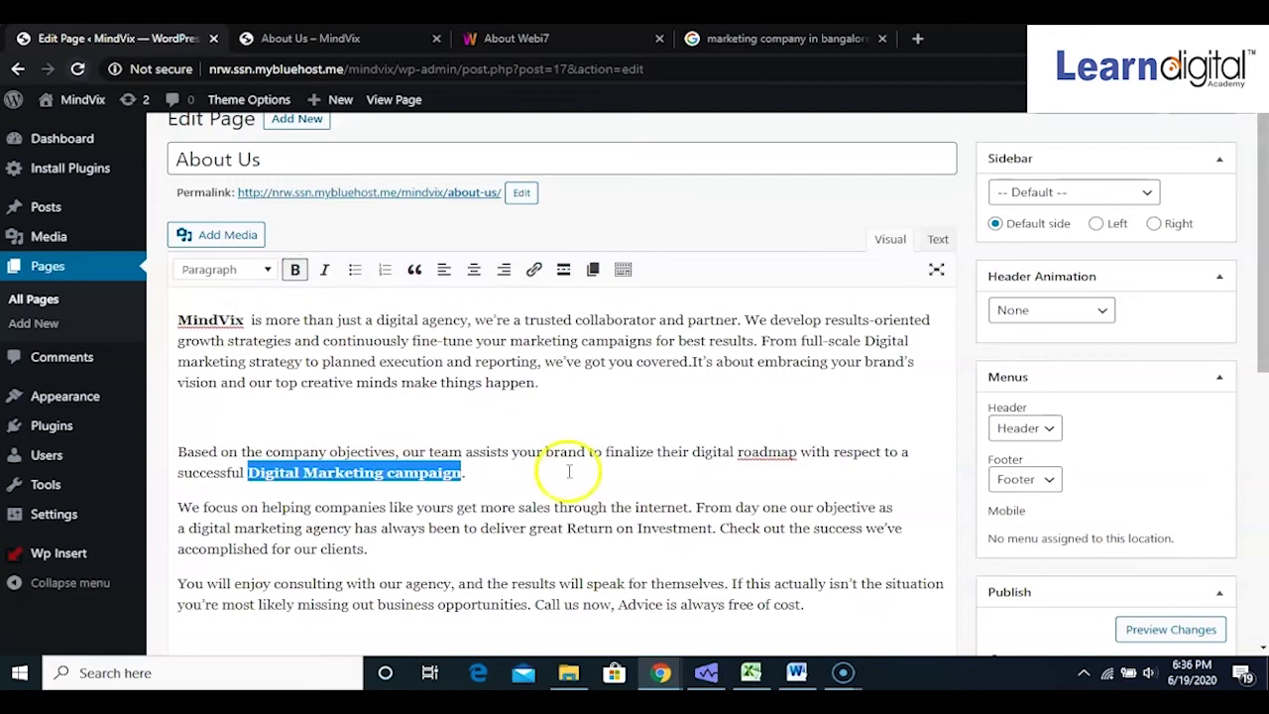
{"action": "left_click", "coordinate": [634, 532]}
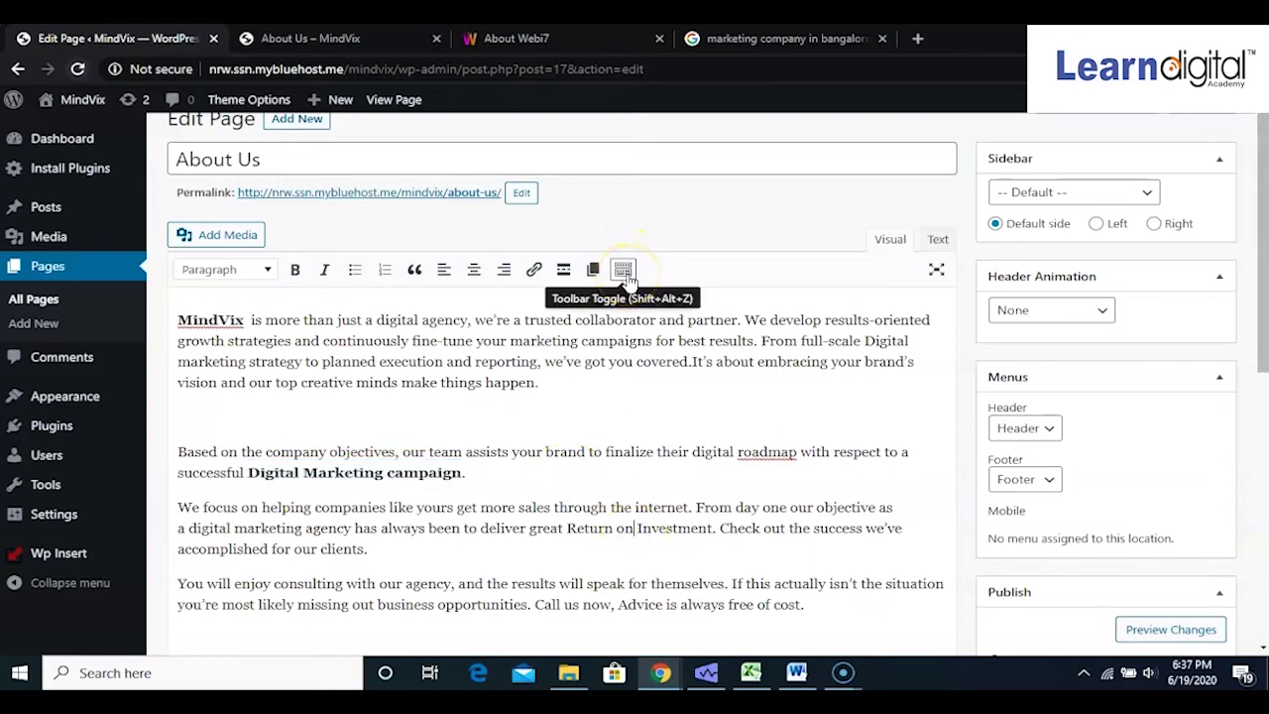
Reveal the extra formatting toolbar and colour the word MindVix red
{"action": "left_click", "coordinate": [623, 271]}
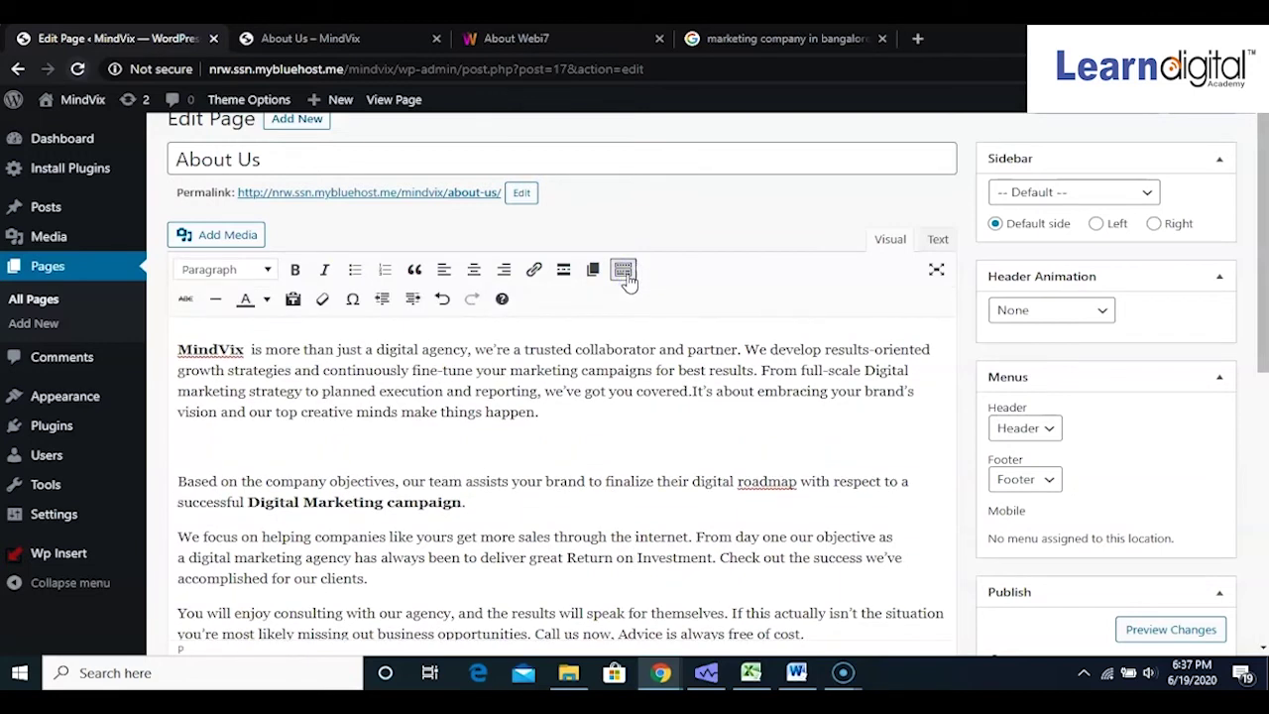
{"action": "left_click", "coordinate": [327, 311]}
{"action": "left_click", "coordinate": [268, 302]}
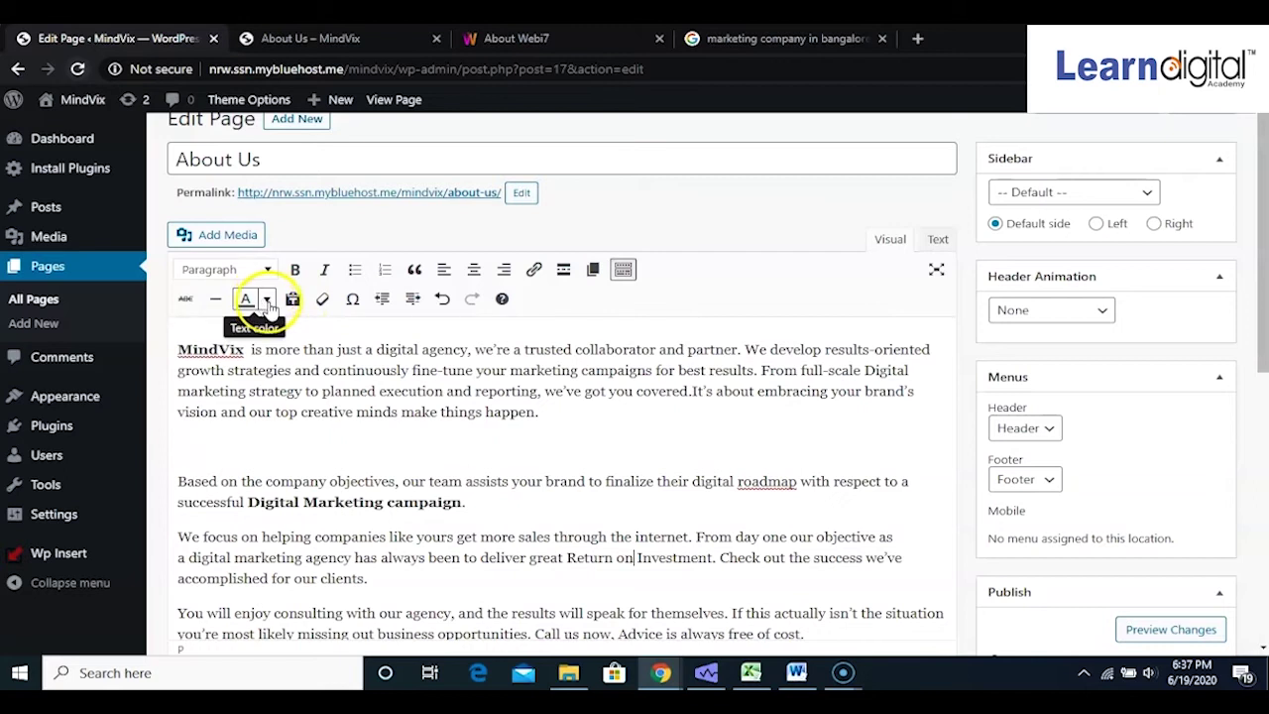
{"action": "left_click", "coordinate": [247, 352]}
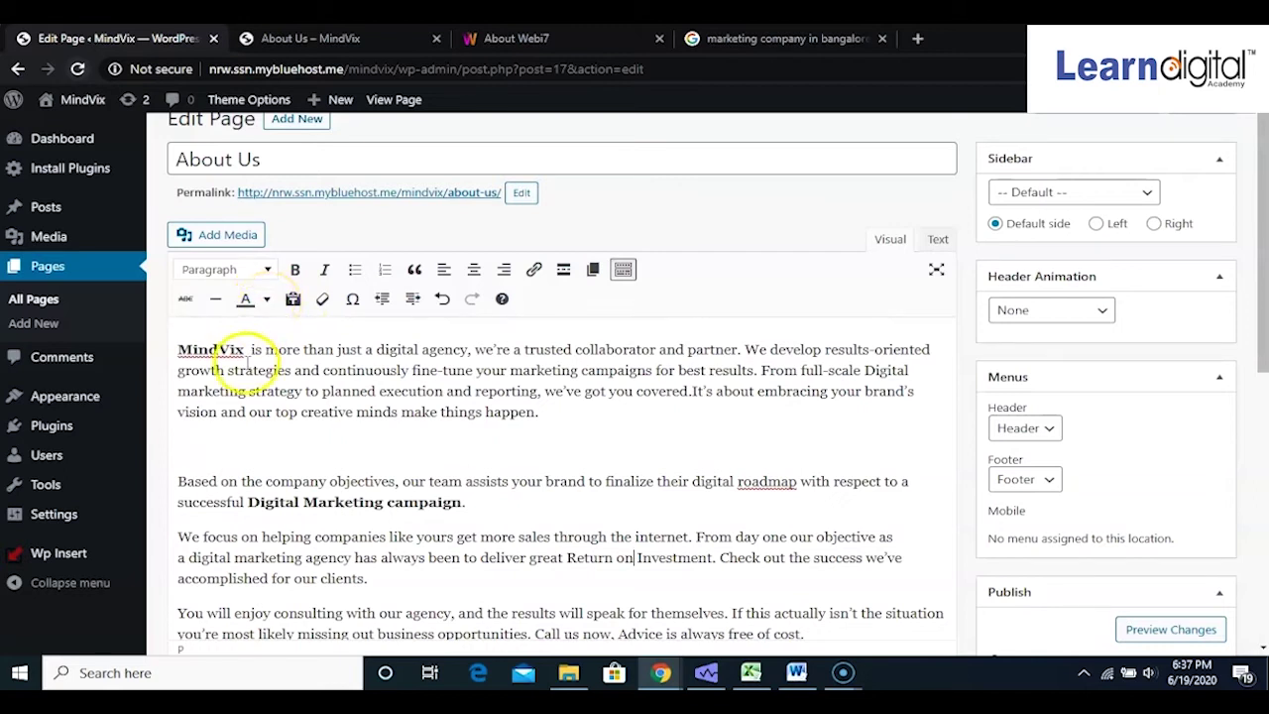
{"action": "left_click_drag", "start_coordinate": [246, 351], "coordinate": [179, 353]}
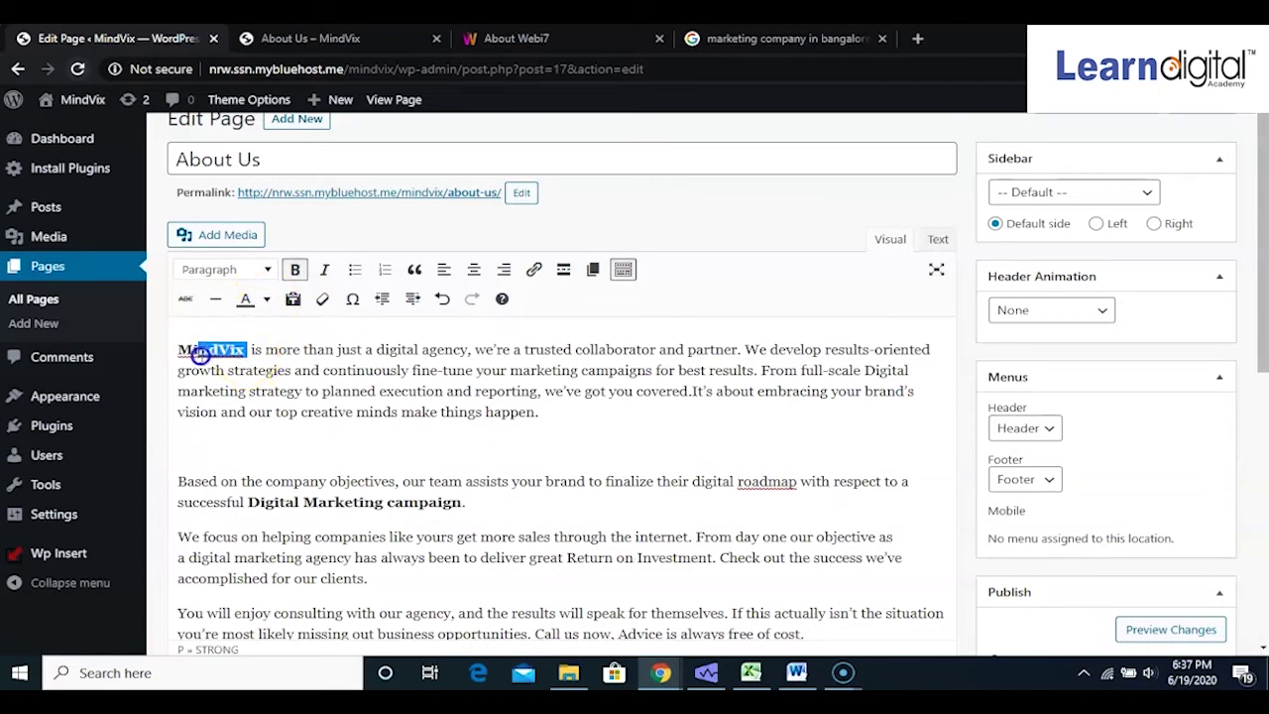
{"action": "left_click", "coordinate": [268, 299]}
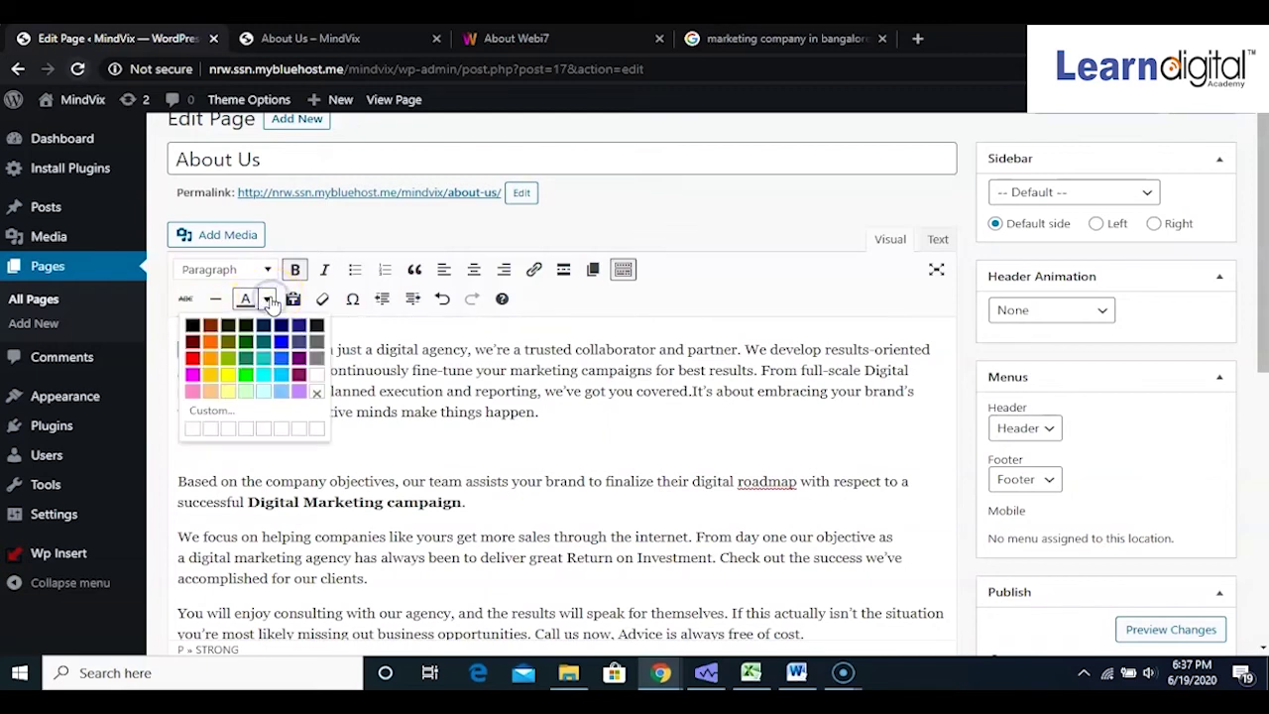
{"action": "left_click", "coordinate": [192, 358]}
{"action": "left_click", "coordinate": [283, 445]}
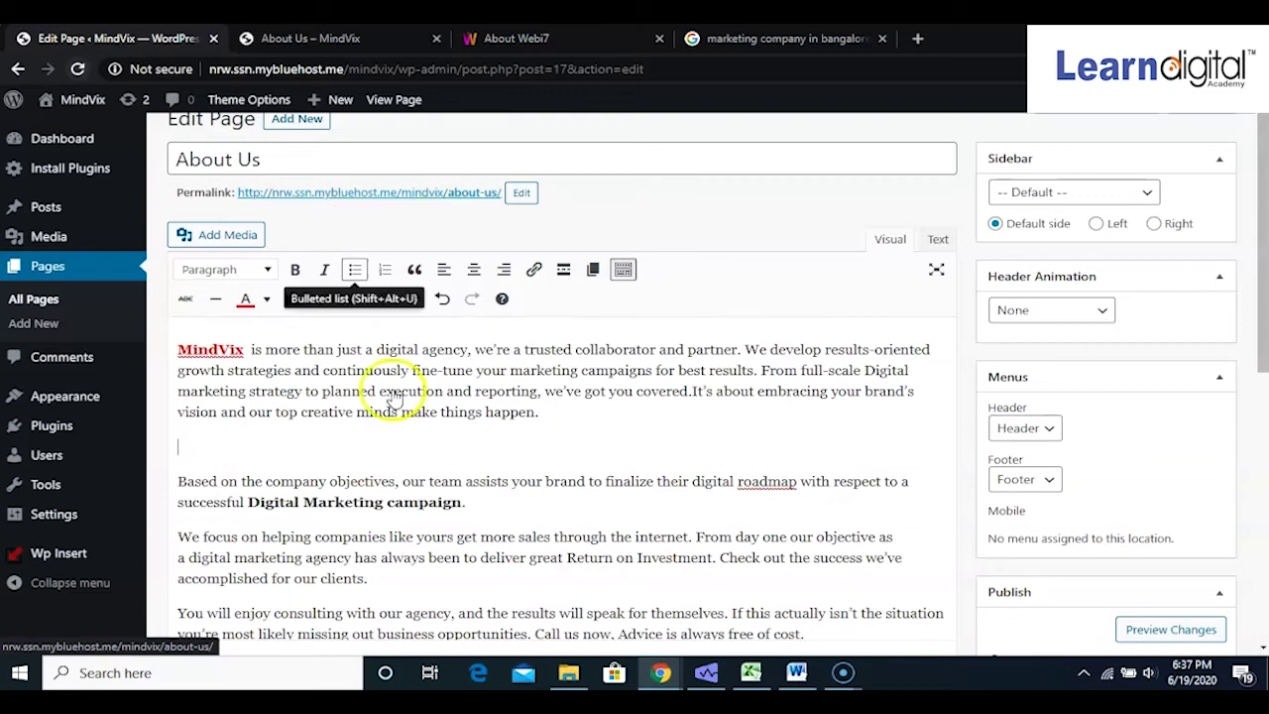
Update the About Us page from the Publish box until 'Page updated' appears
{"action": "left_click", "coordinate": [411, 459]}
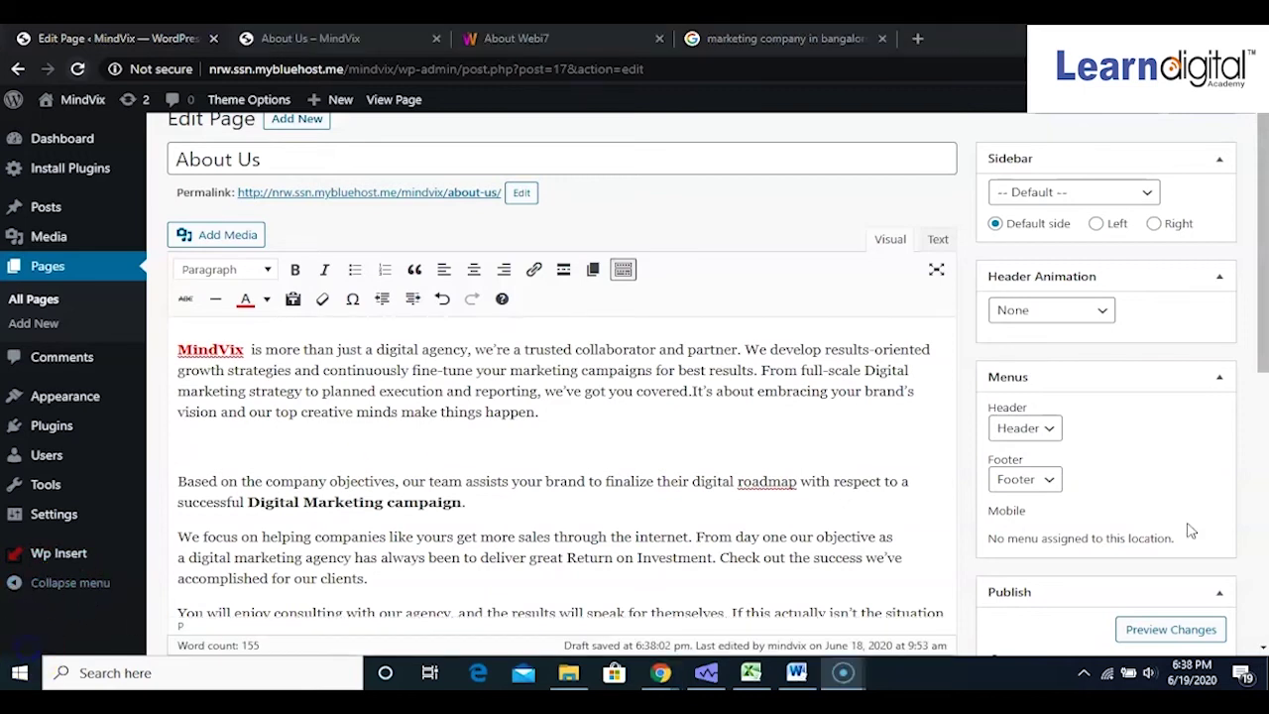
{"action": "left_click", "coordinate": [1264, 446]}
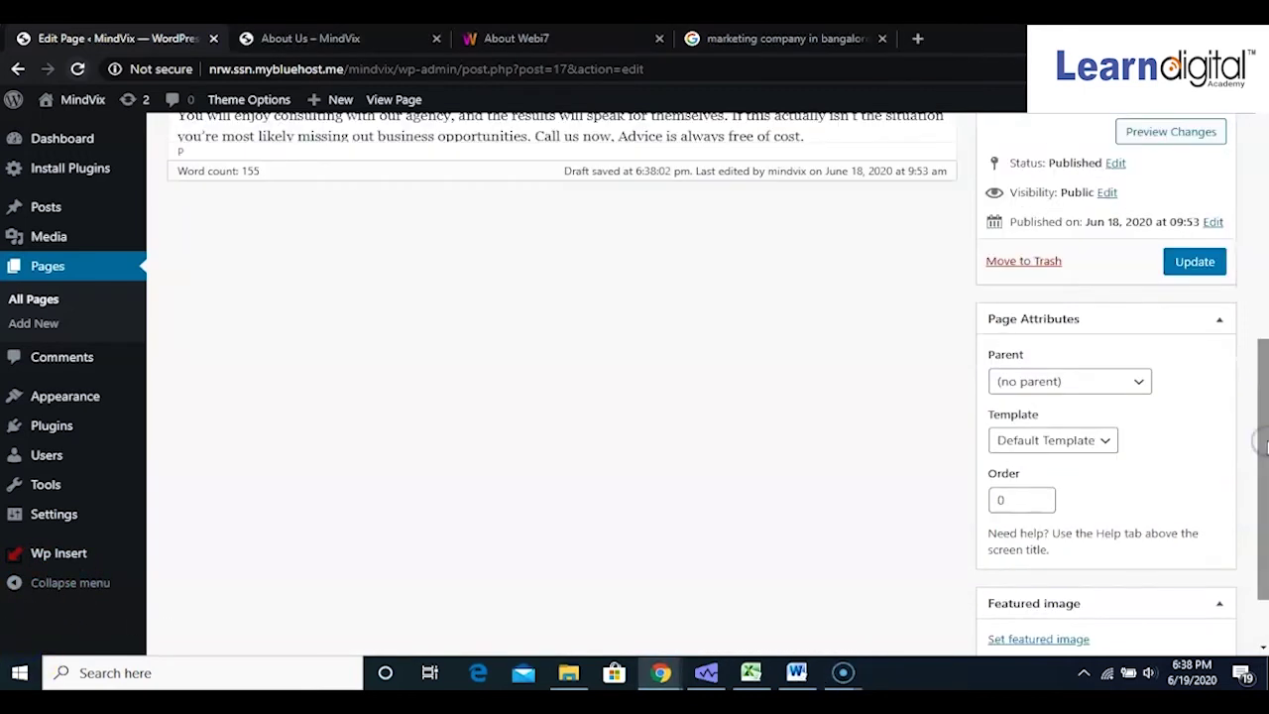
{"action": "left_click", "coordinate": [1194, 270]}
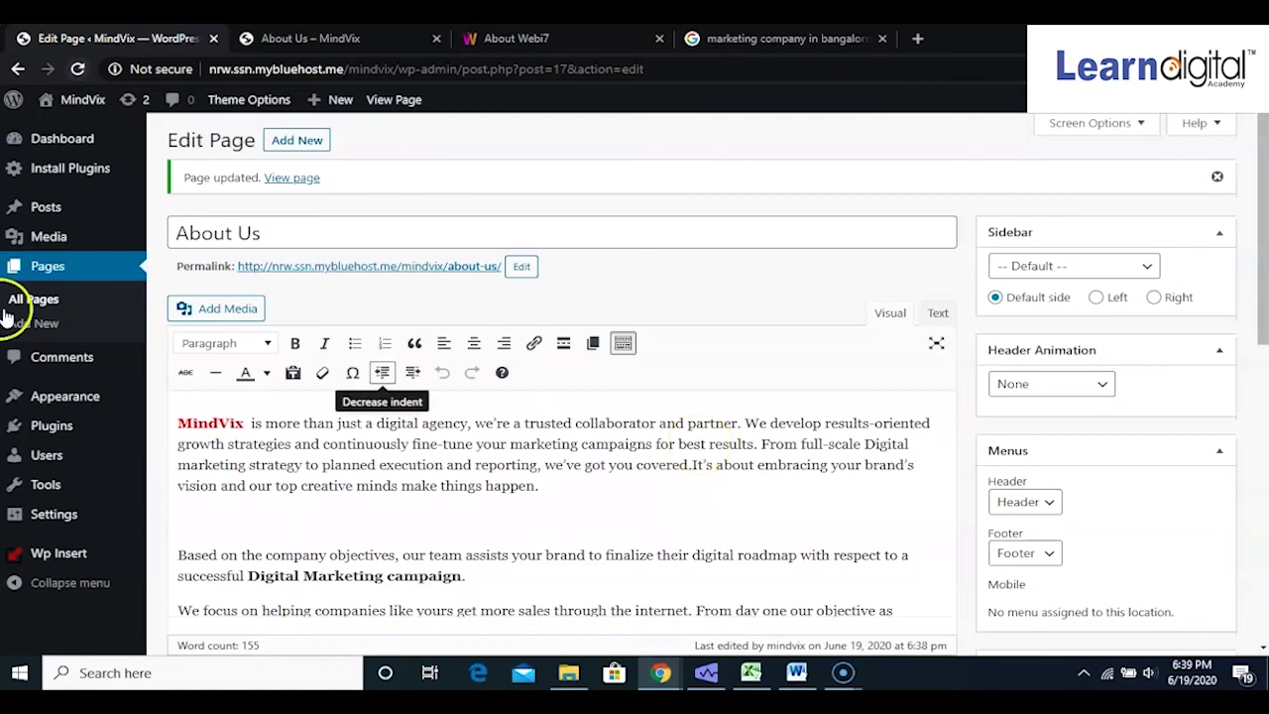
{"action": "left_click", "coordinate": [409, 492]}
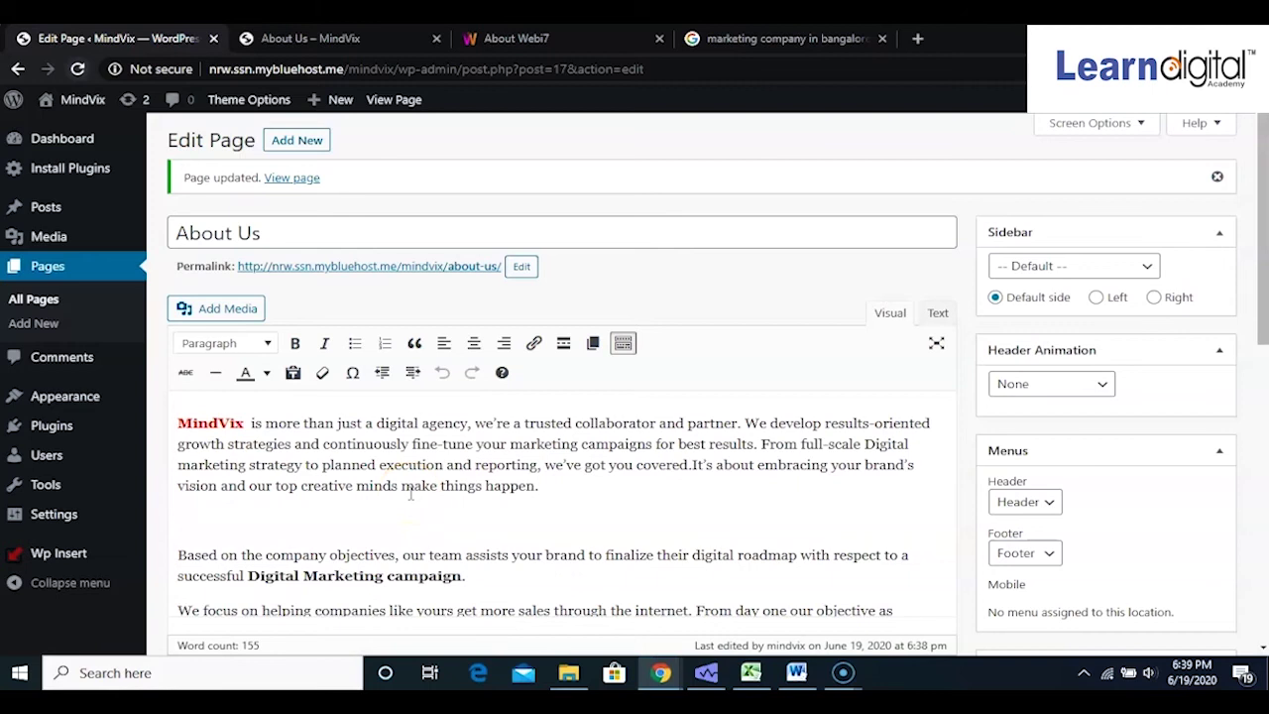
{"action": "left_click", "coordinate": [739, 561]}
Open Preview Changes in a new tab and scroll through the formatted About Us text
{"action": "left_click", "coordinate": [1261, 426]}
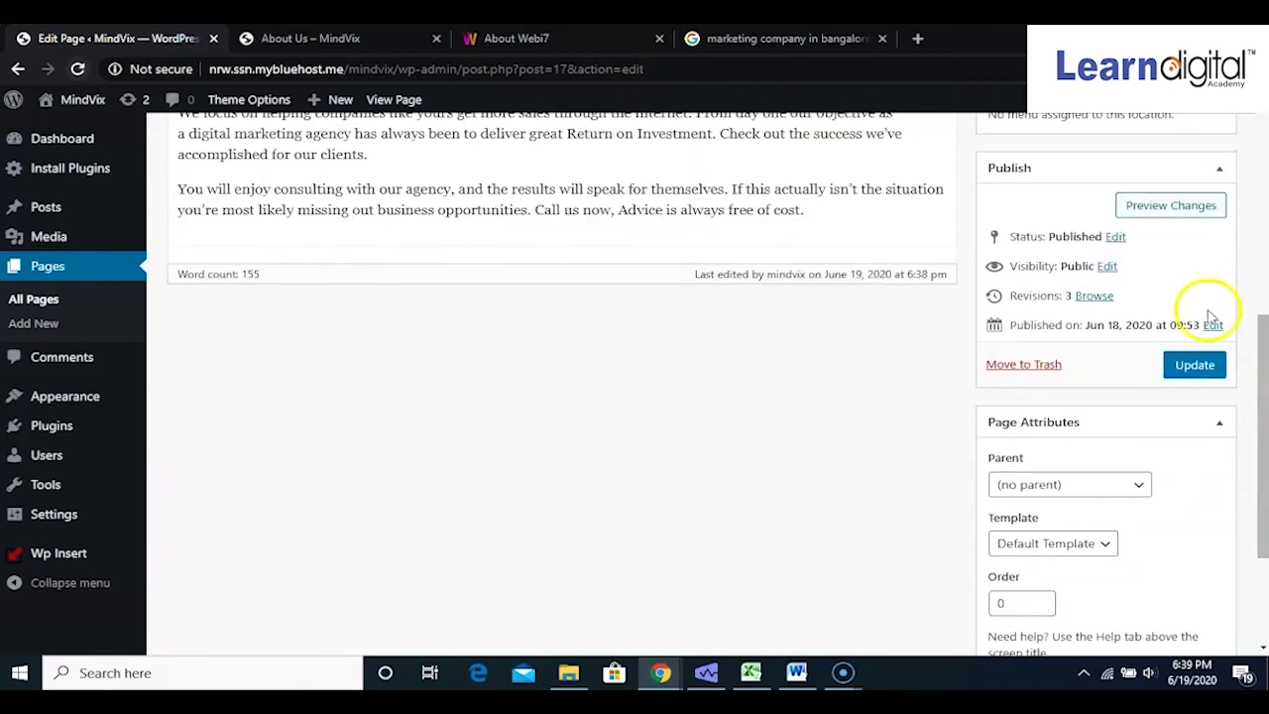
{"action": "right_click", "coordinate": [1161, 219]}
{"action": "left_click", "coordinate": [1149, 225]}
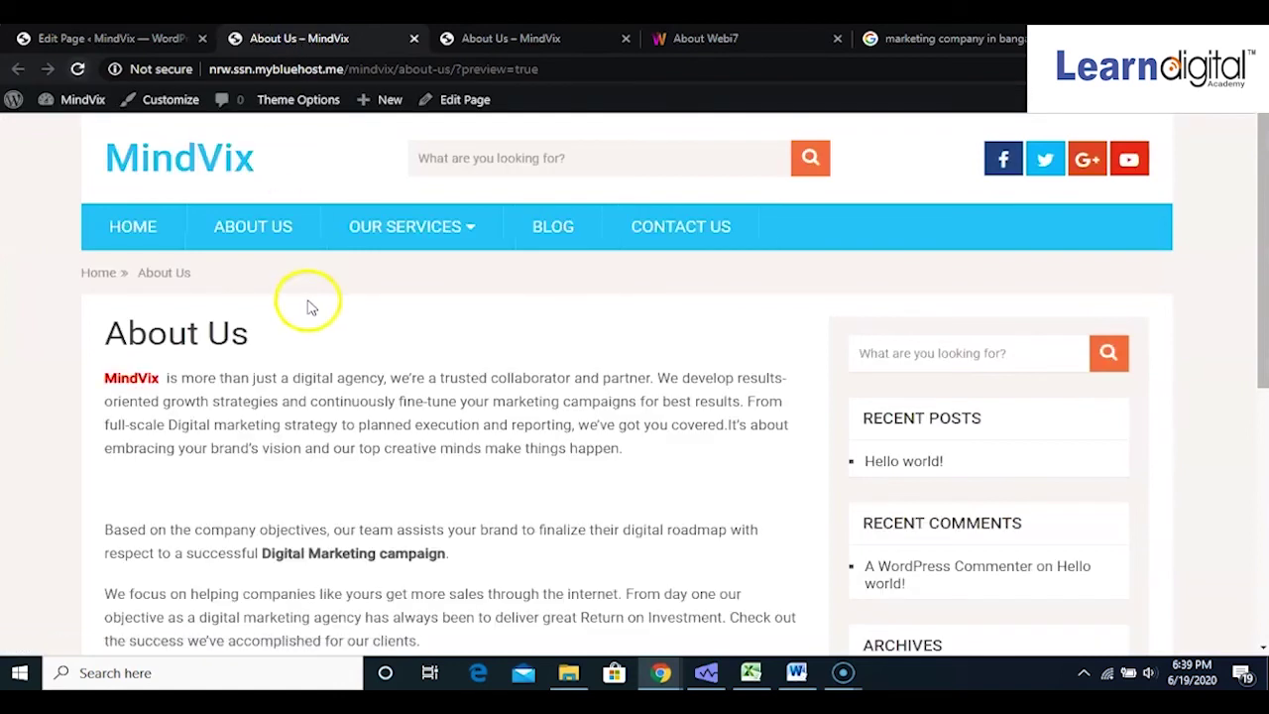
{"action": "scroll", "coordinate": [309, 523], "scroll_direction": "down", "scroll_amount": 1}
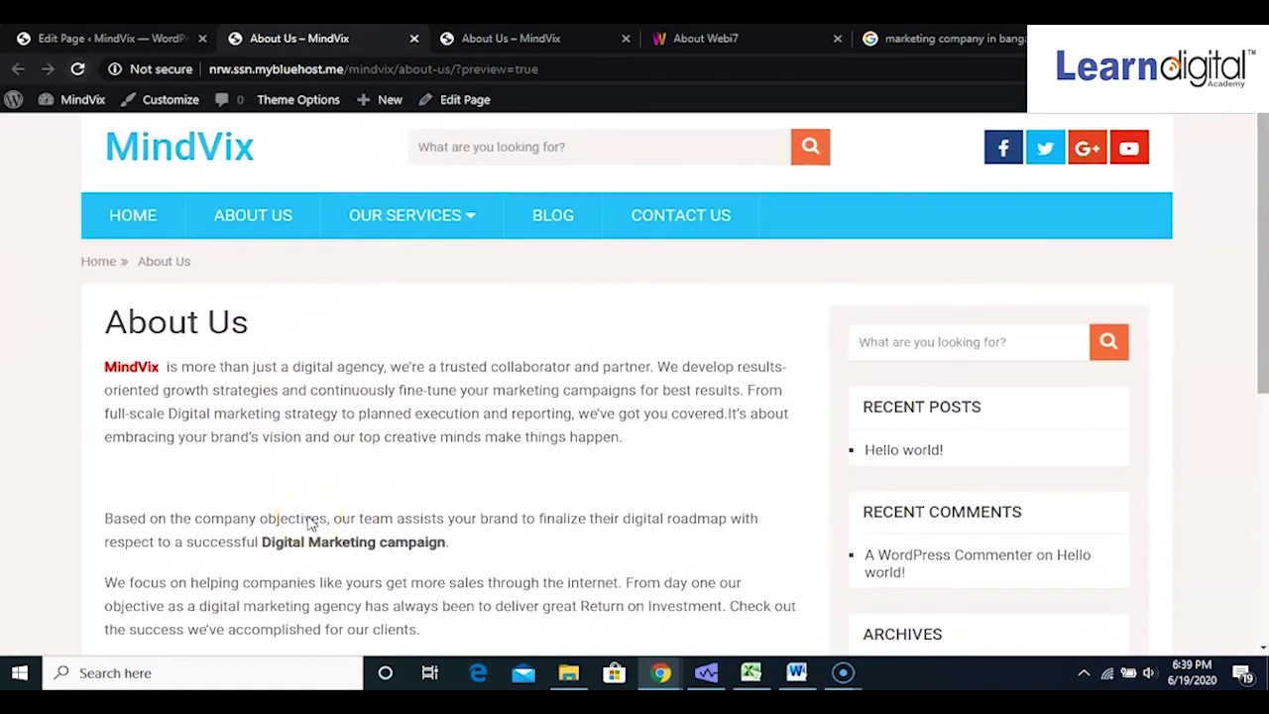
{"action": "scroll", "coordinate": [309, 519], "scroll_direction": "down", "scroll_amount": 1}
{"action": "scroll", "coordinate": [310, 516], "scroll_direction": "down", "scroll_amount": 1}
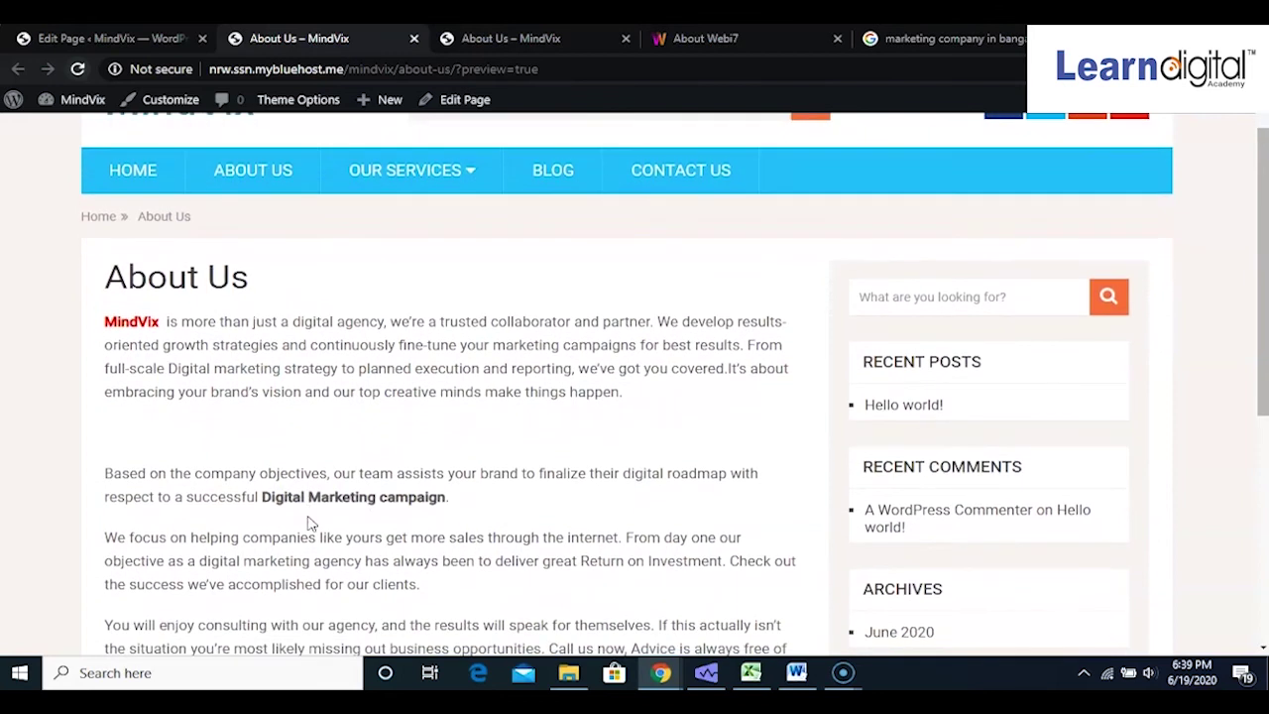
{"action": "scroll", "coordinate": [309, 524], "scroll_direction": "down", "scroll_amount": 1}
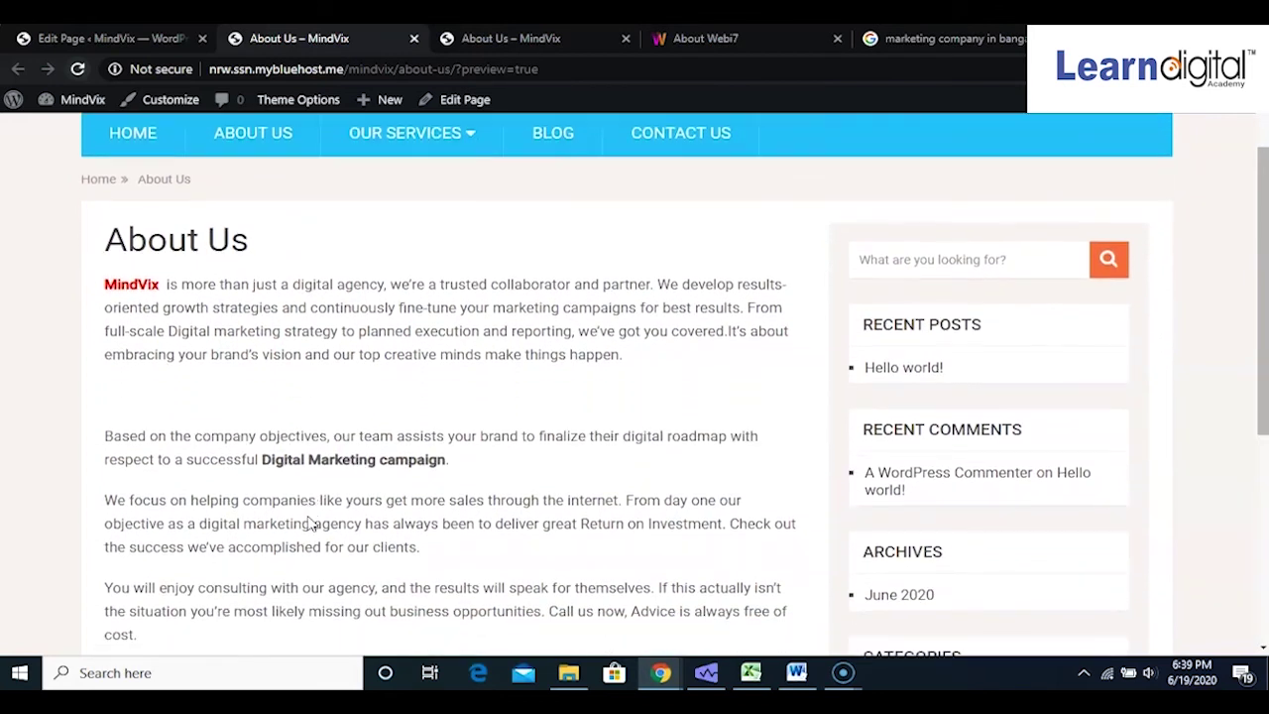
Close the preview, go to ABOUT US from the homepage menu, and scroll through the published text
{"action": "left_click", "coordinate": [323, 39]}
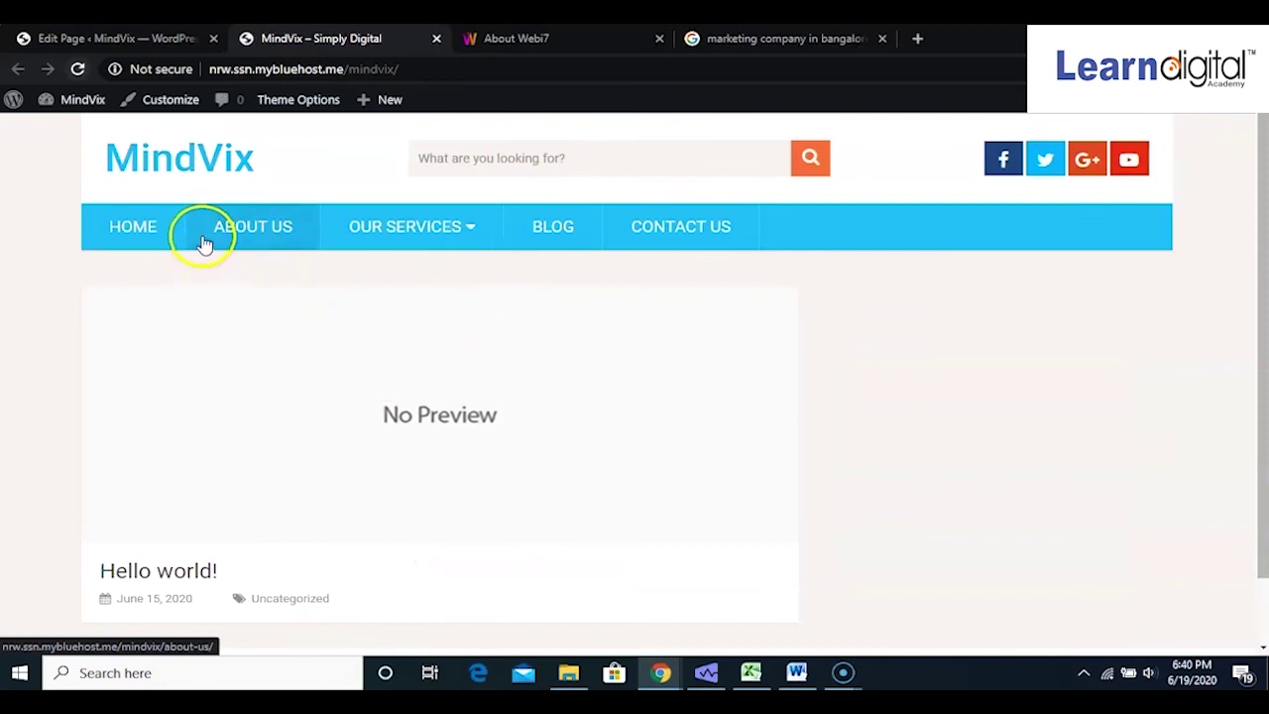
{"action": "left_click", "coordinate": [255, 234]}
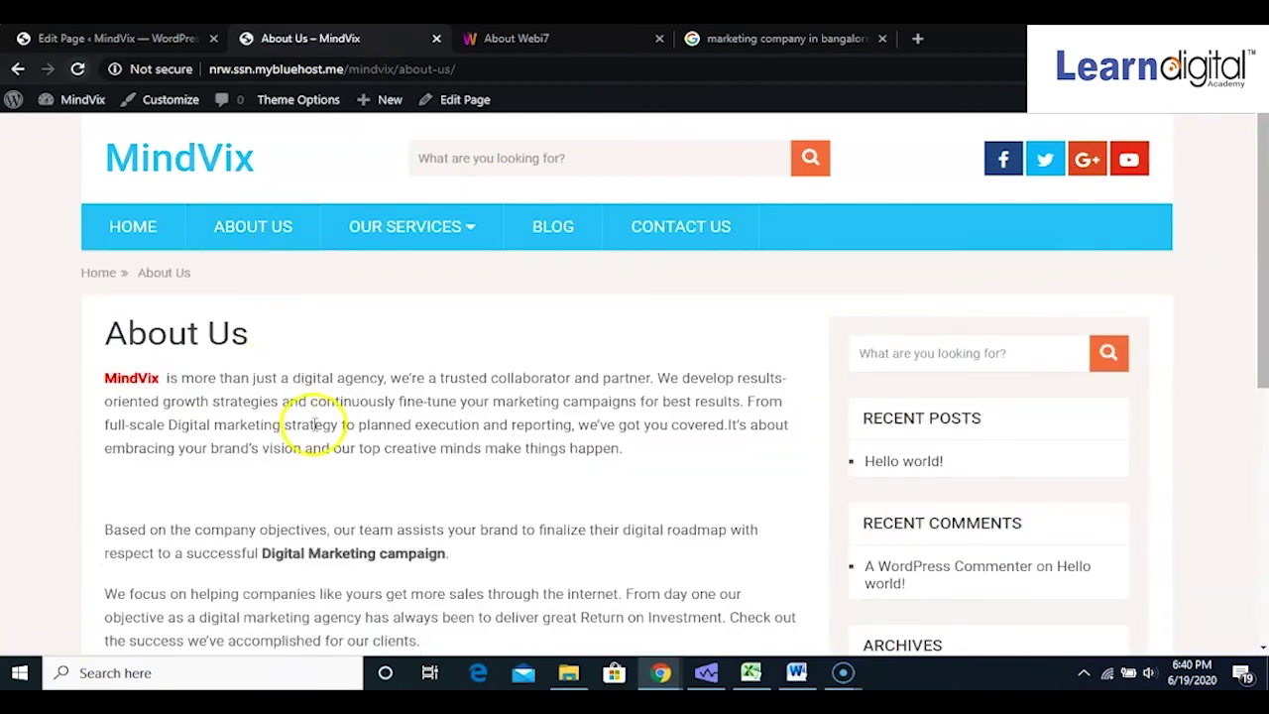
{"action": "scroll", "coordinate": [367, 509], "scroll_direction": "down", "scroll_amount": 1}
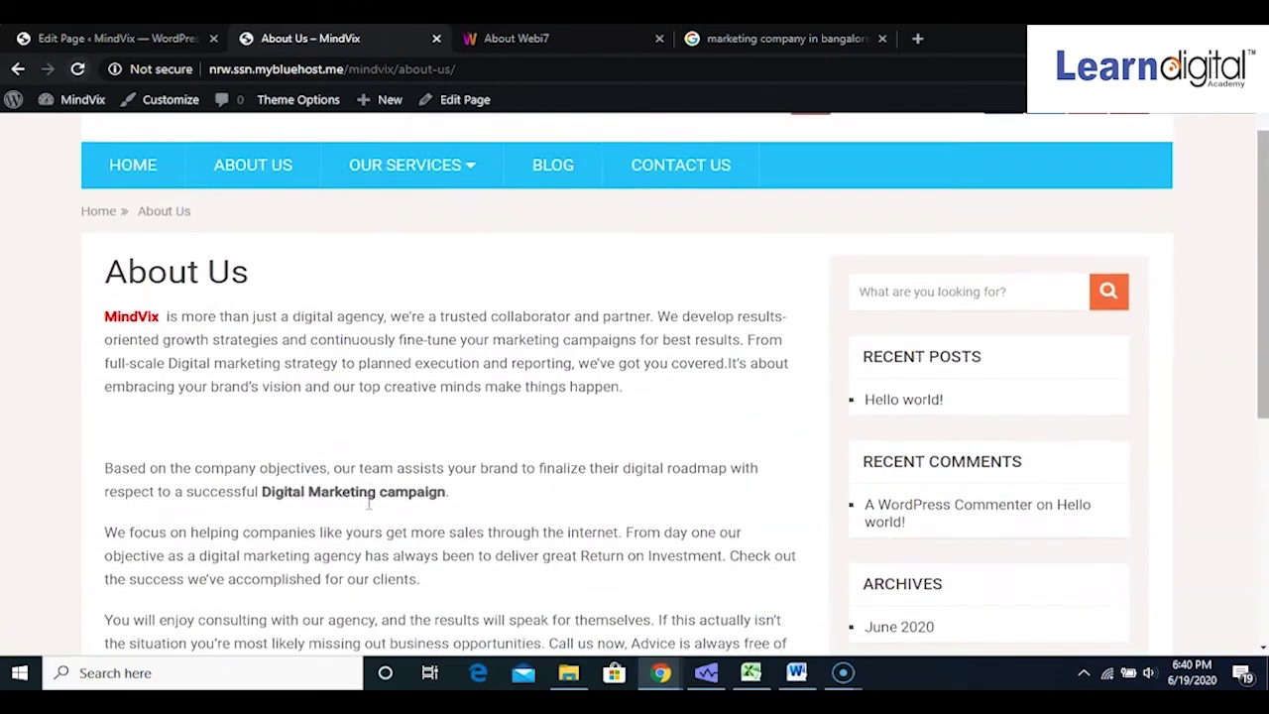
{"action": "scroll", "coordinate": [367, 506], "scroll_direction": "down", "scroll_amount": 1}
{"action": "scroll", "coordinate": [369, 502], "scroll_direction": "down", "scroll_amount": 1}
{"action": "scroll", "coordinate": [368, 502], "scroll_direction": "down", "scroll_amount": 1}
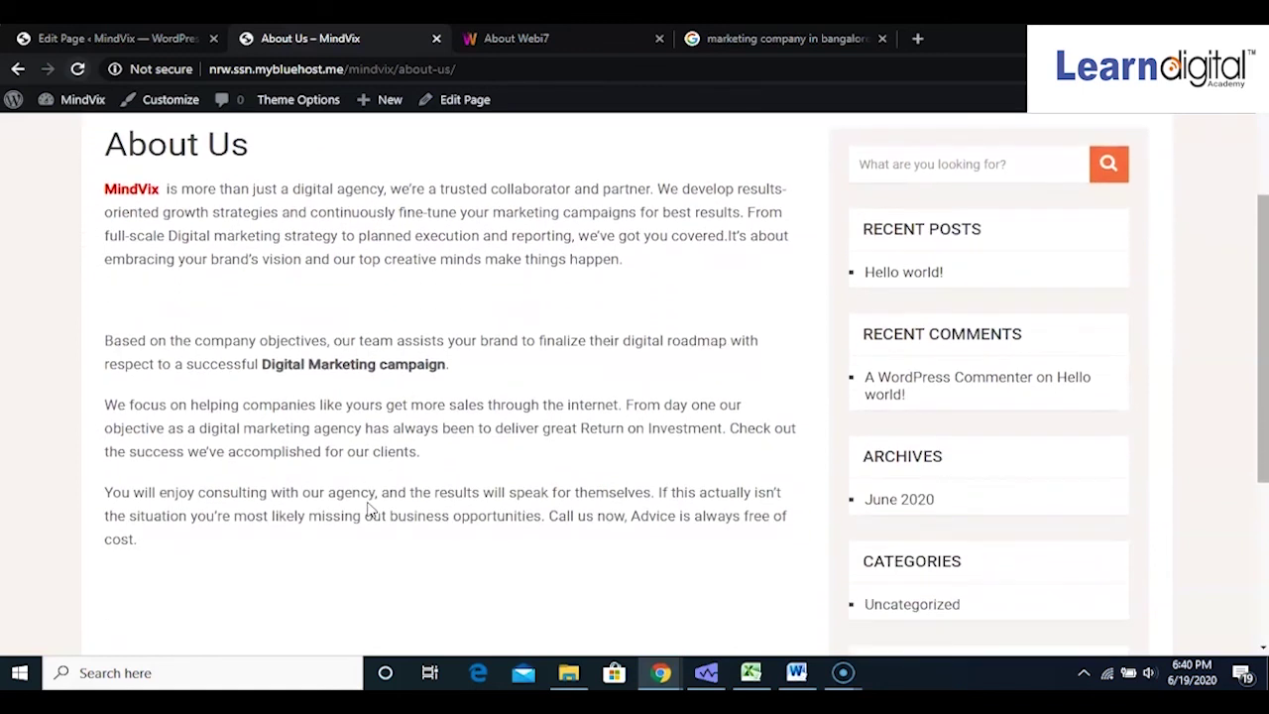